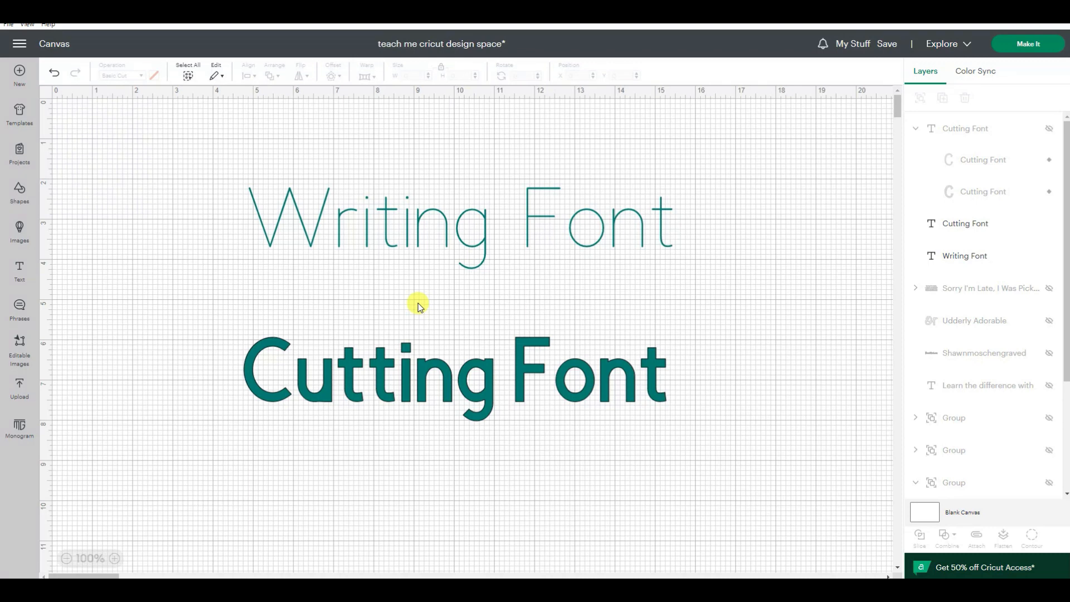
Step: Compare the operation and font style settings of the Cutting Font and Writing Font texts
{"action": "left_click", "coordinate": [477, 390]}
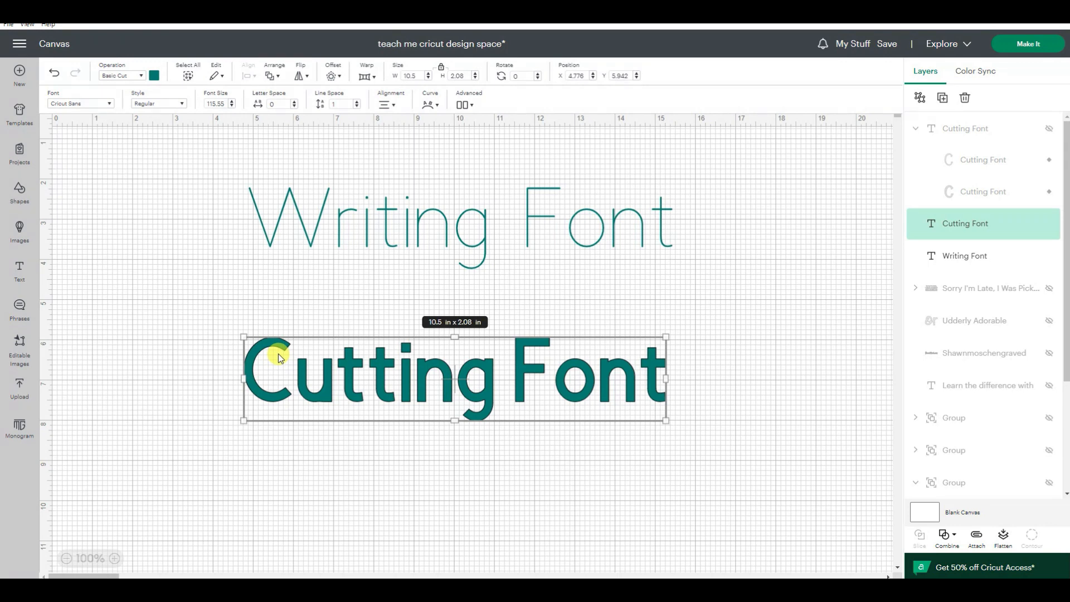
{"action": "left_click", "coordinate": [514, 453]}
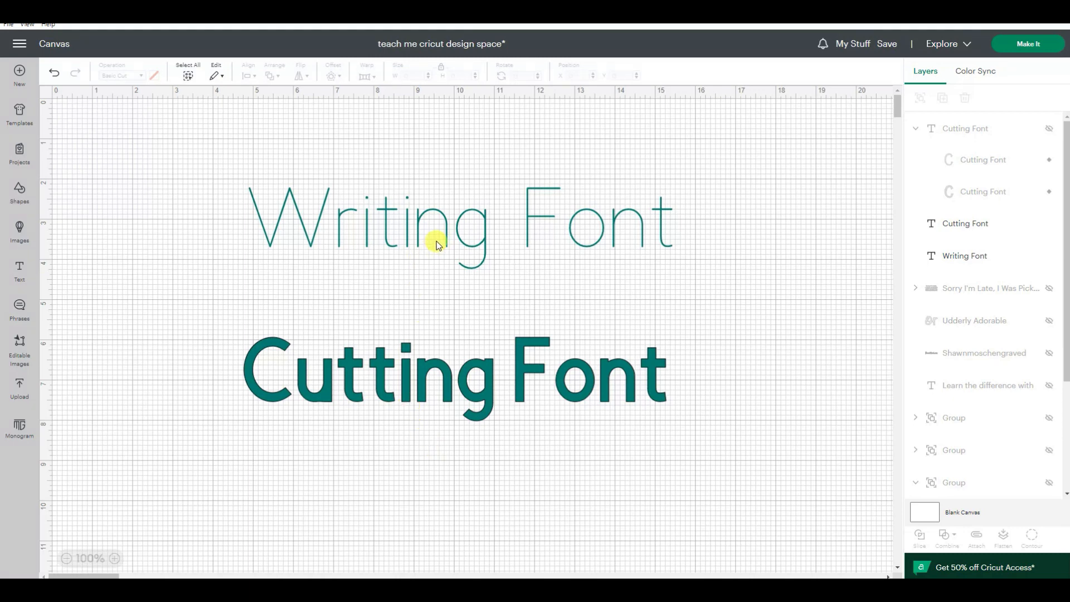
{"action": "left_click", "coordinate": [459, 243]}
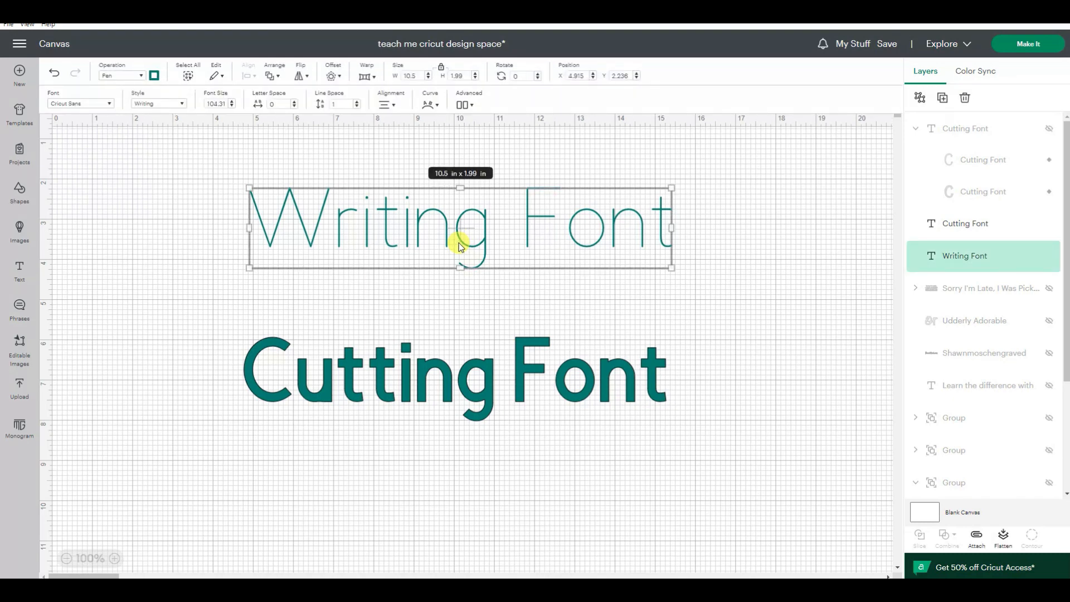
{"action": "left_click", "coordinate": [445, 374]}
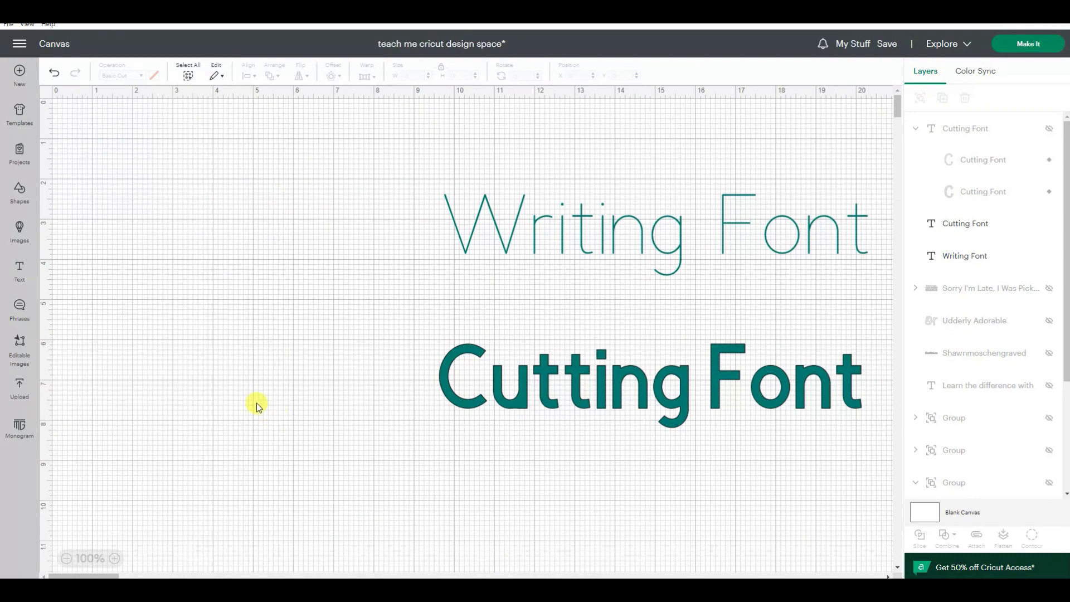
Step: Add a text object containing a first name and move it to about X 5.83, Y 4.24, beside the two sample texts
{"action": "left_click", "coordinate": [22, 270]}
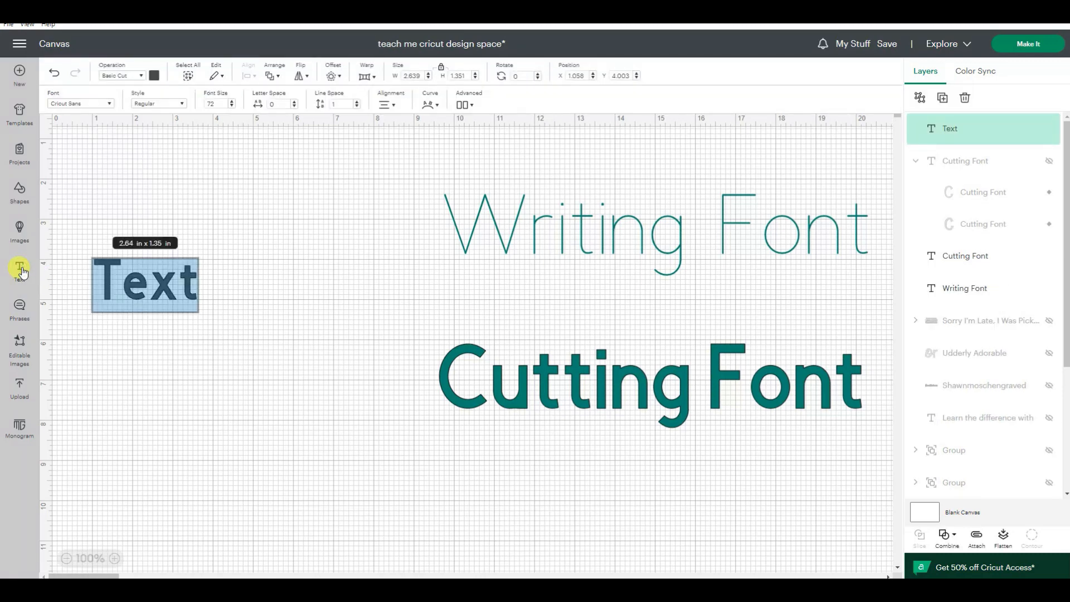
{"action": "type", "text": "Shawn"}
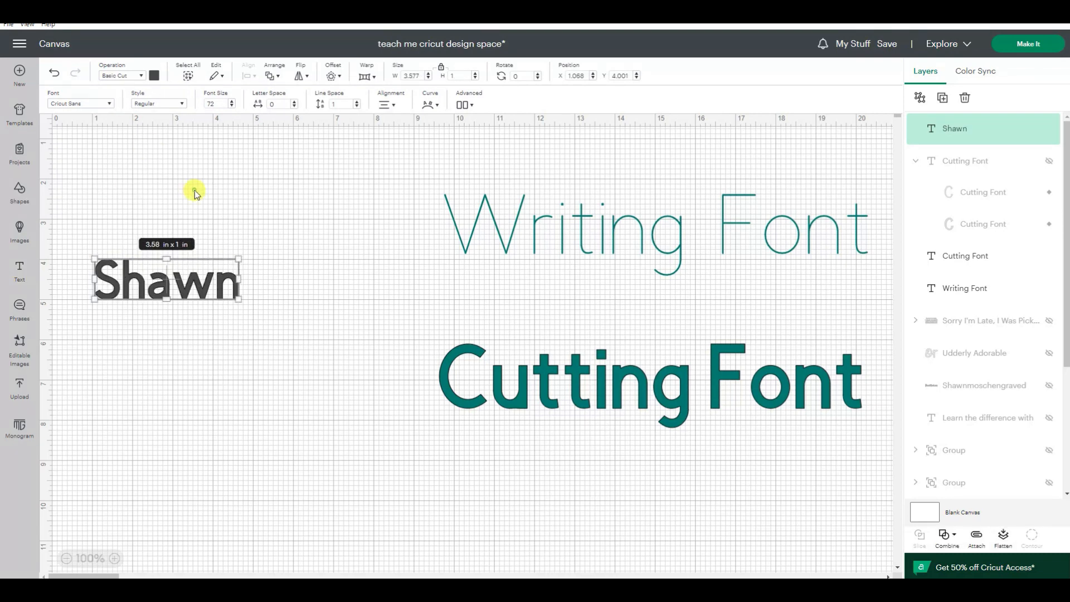
{"action": "left_click_drag", "start_coordinate": [169, 286], "coordinate": [364, 297]}
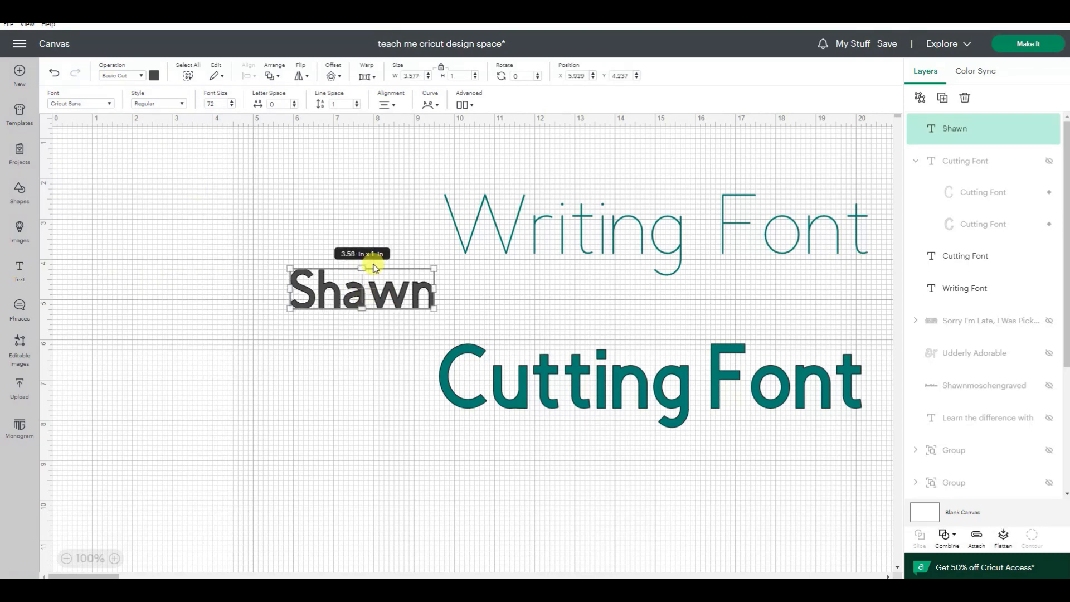
{"action": "left_click", "coordinate": [257, 350]}
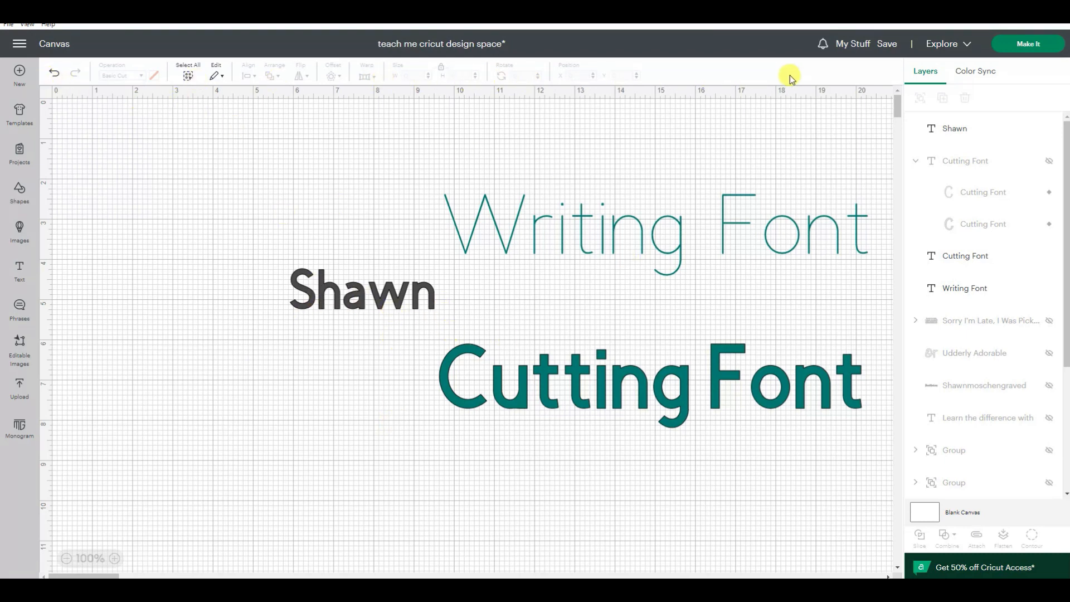
Step: Open the font choices for the name text and show the Cricut fonts
{"action": "left_click", "coordinate": [356, 293]}
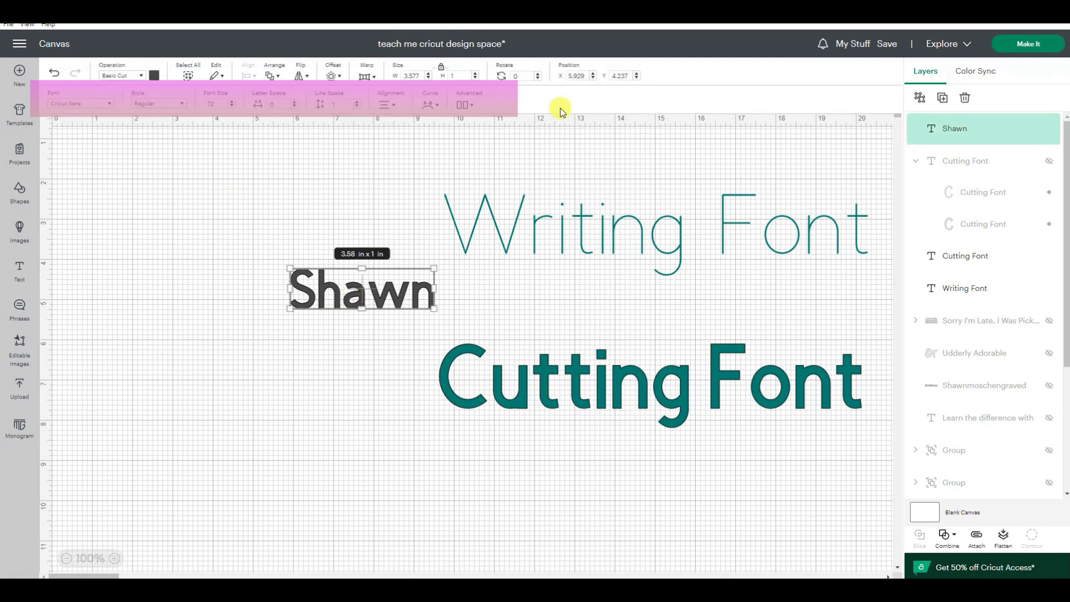
{"action": "left_click", "coordinate": [101, 105]}
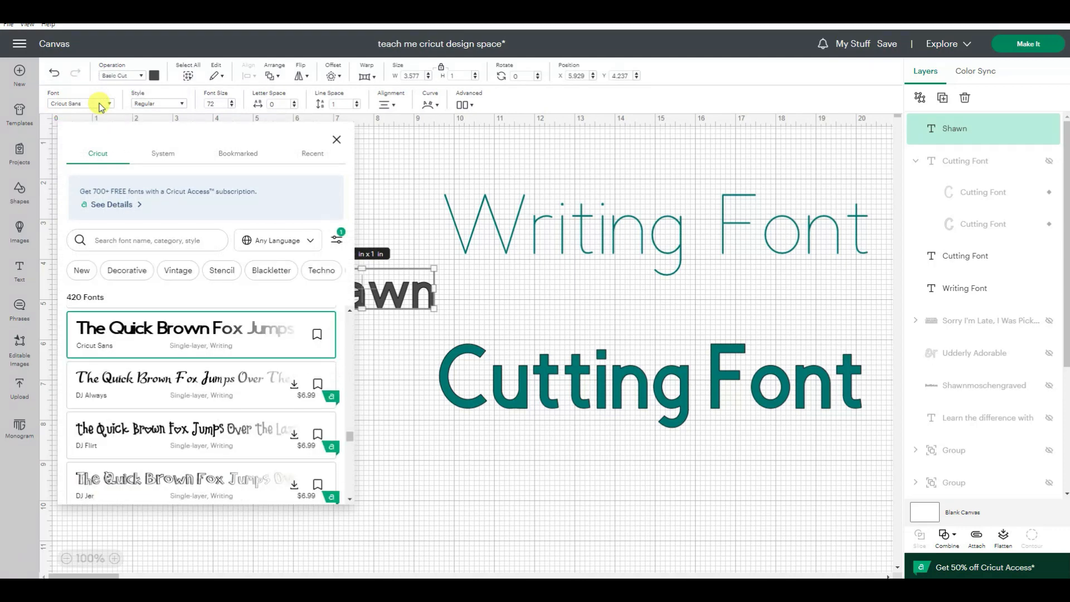
{"action": "left_click", "coordinate": [99, 158]}
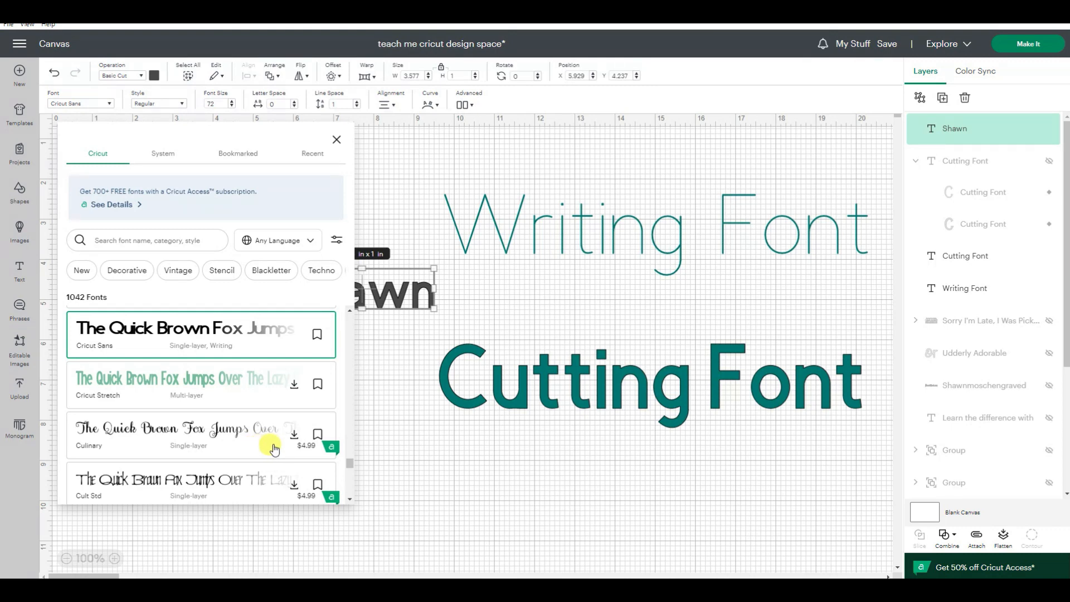
Step: Filter the Cricut fonts by Free, look through the matching fonts, and remove the filter
{"action": "left_click", "coordinate": [337, 243]}
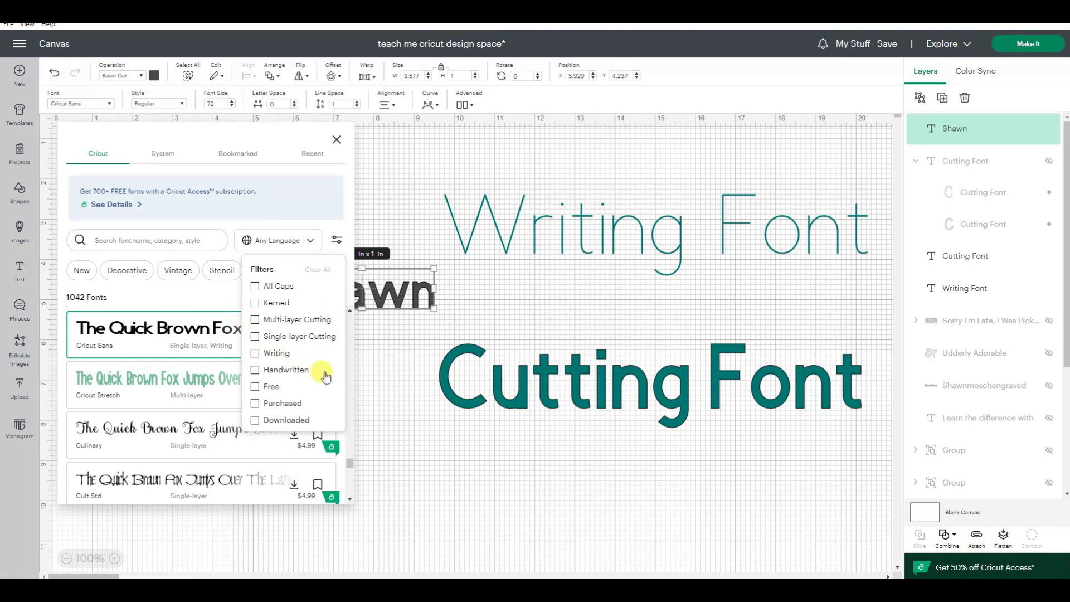
{"action": "left_click", "coordinate": [256, 390]}
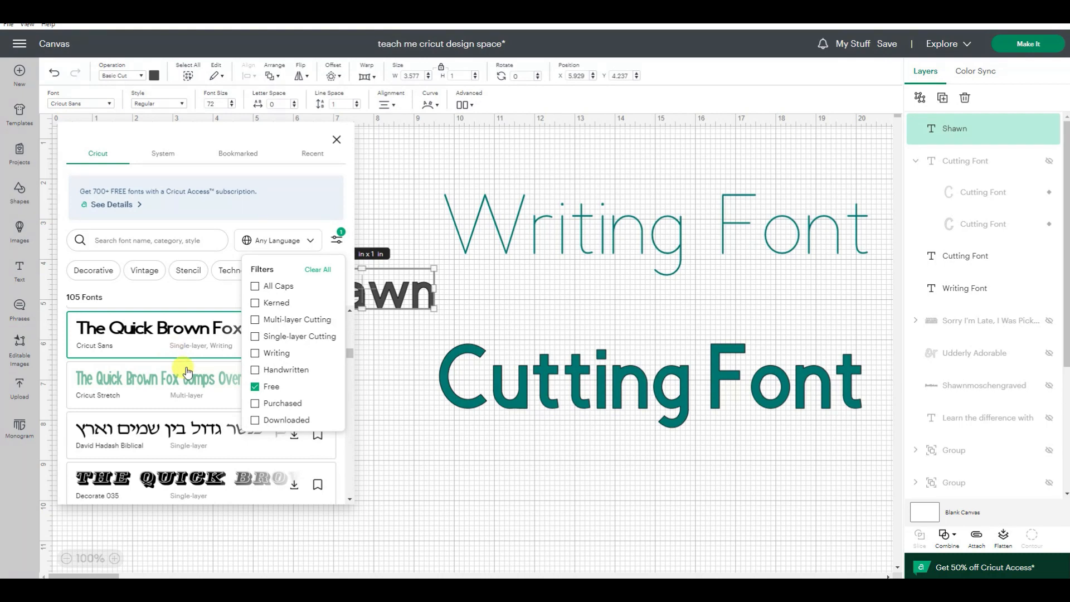
{"action": "scroll", "coordinate": [187, 372], "scroll_direction": "down", "scroll_amount": 10}
{"action": "scroll", "coordinate": [187, 372], "scroll_direction": "down", "scroll_amount": 10}
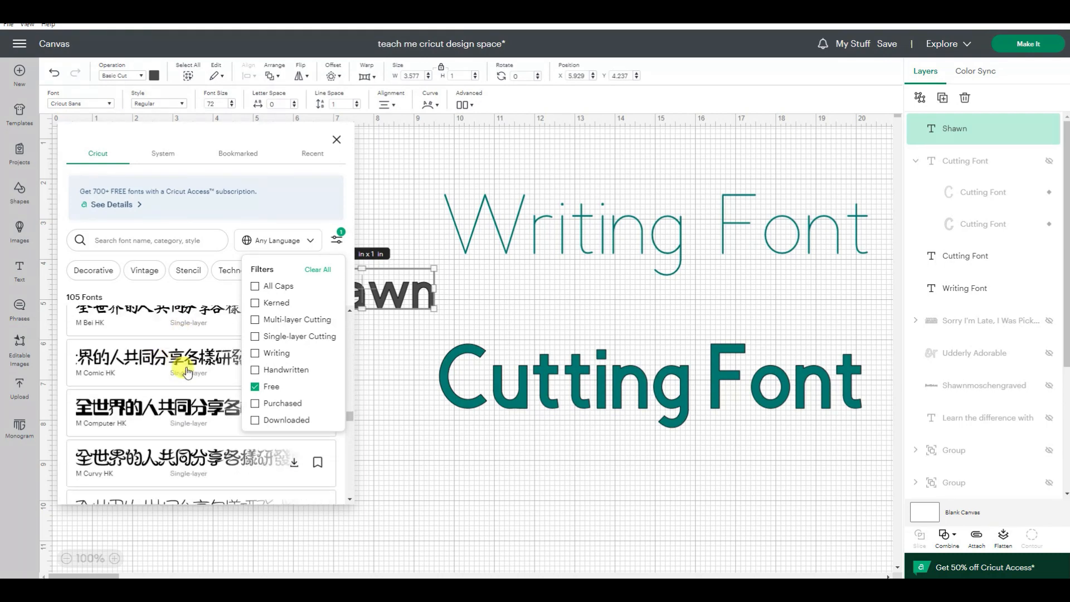
{"action": "scroll", "coordinate": [187, 372], "scroll_direction": "down", "scroll_amount": 3}
{"action": "scroll", "coordinate": [186, 367], "scroll_direction": "down", "scroll_amount": 5}
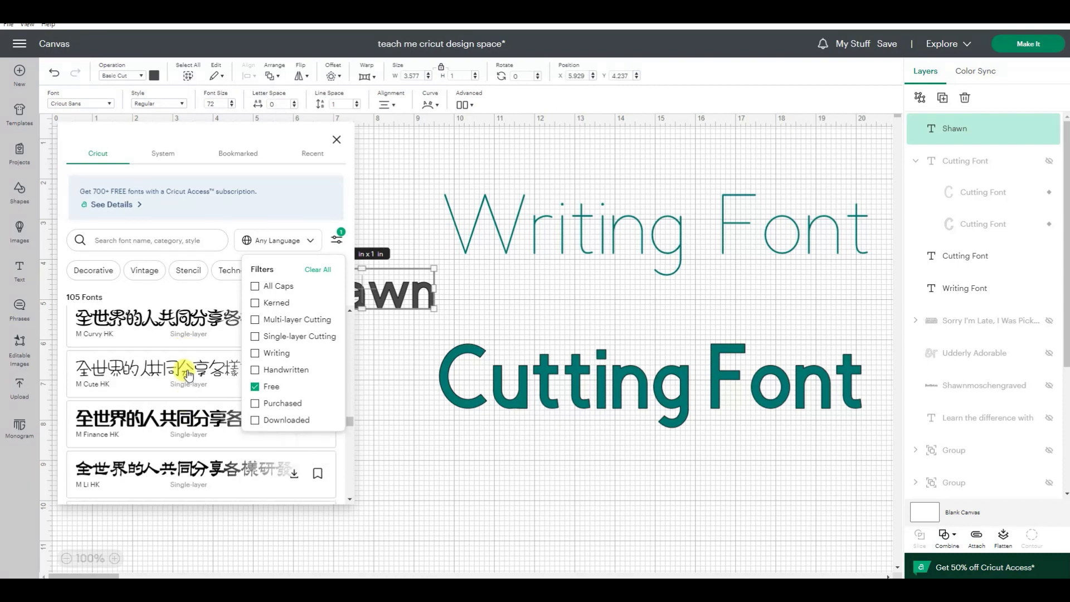
{"action": "left_click", "coordinate": [255, 387]}
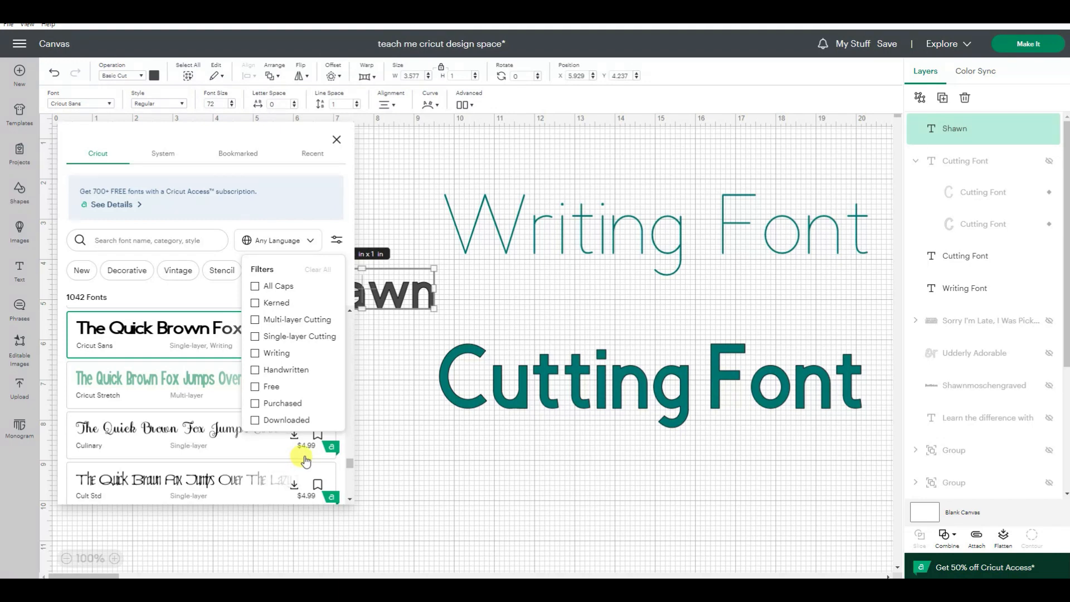
Step: Filter the Cricut fonts by Purchased, look through the matching fonts, and remove the filter
{"action": "left_click", "coordinate": [255, 405]}
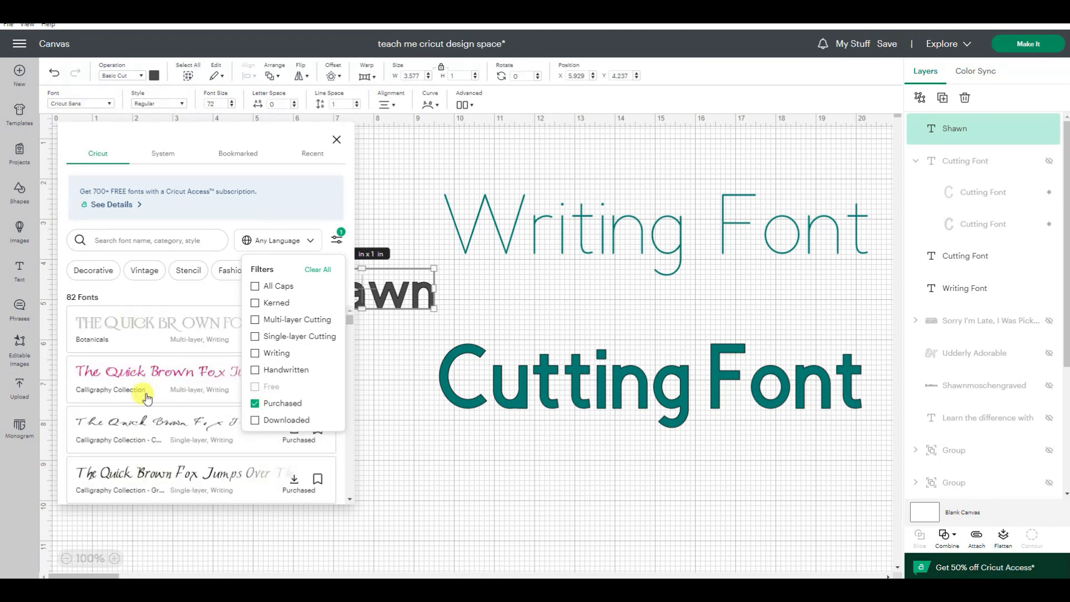
{"action": "scroll", "coordinate": [146, 397], "scroll_direction": "down", "scroll_amount": 5}
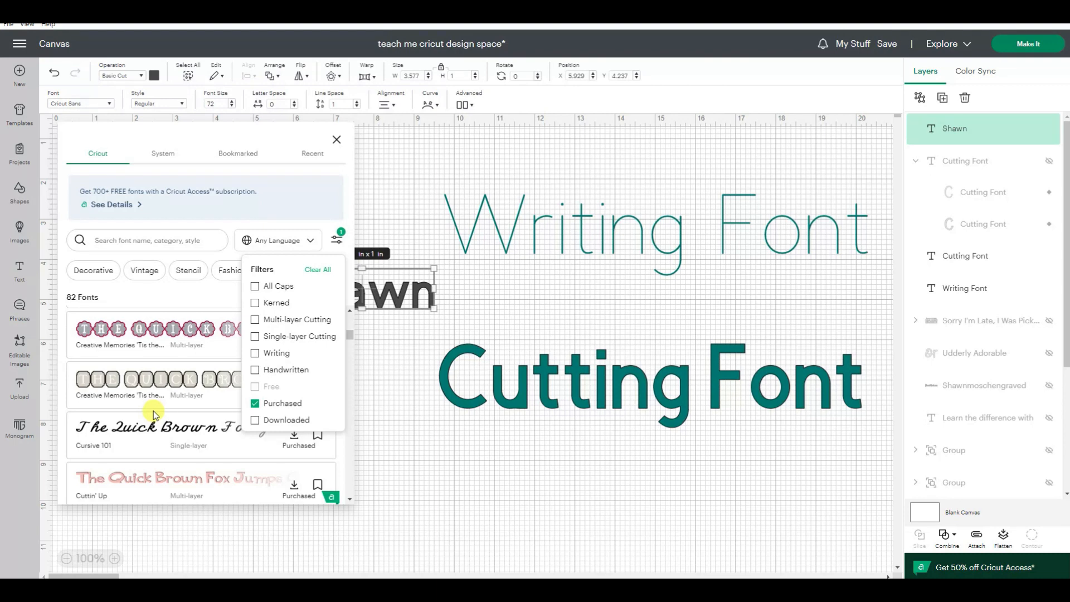
{"action": "scroll", "coordinate": [153, 410], "scroll_direction": "down", "scroll_amount": 5}
{"action": "scroll", "coordinate": [155, 415], "scroll_direction": "down", "scroll_amount": 1}
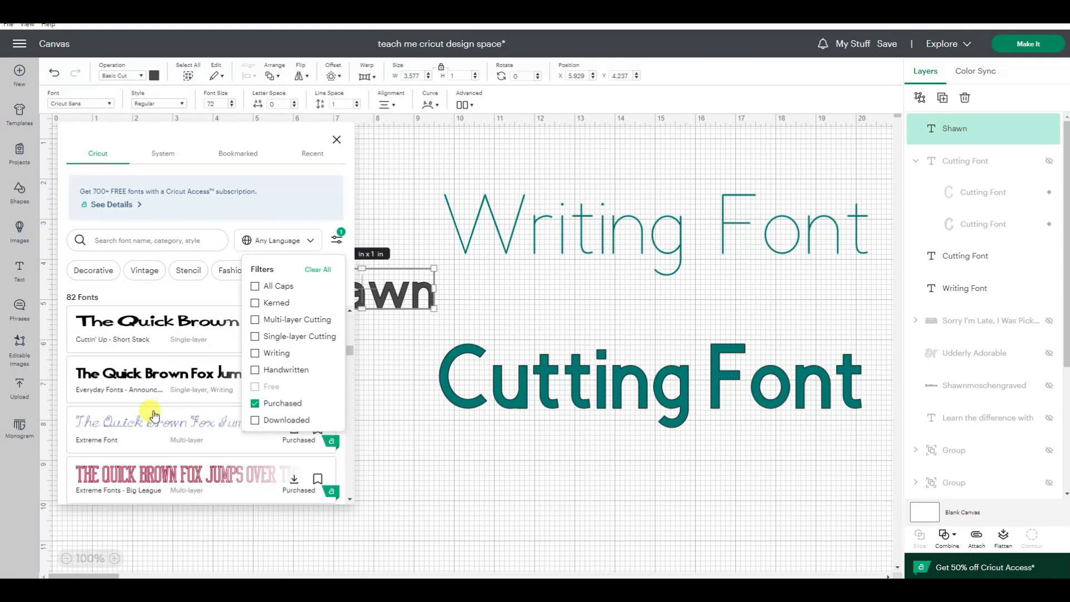
{"action": "scroll", "coordinate": [154, 415], "scroll_direction": "down", "scroll_amount": 8}
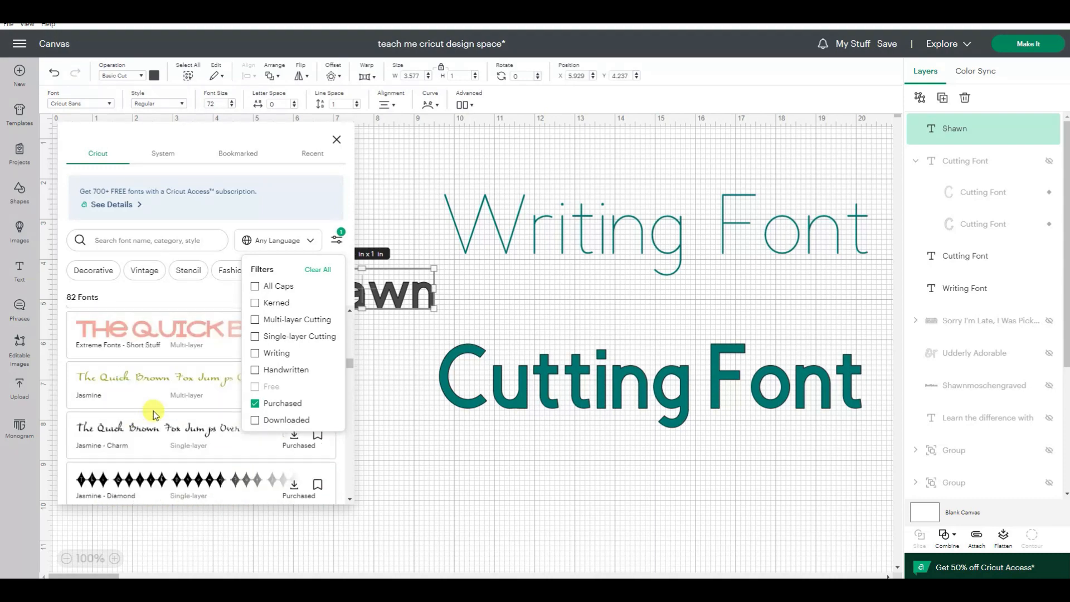
{"action": "scroll", "coordinate": [154, 415], "scroll_direction": "down", "scroll_amount": 3}
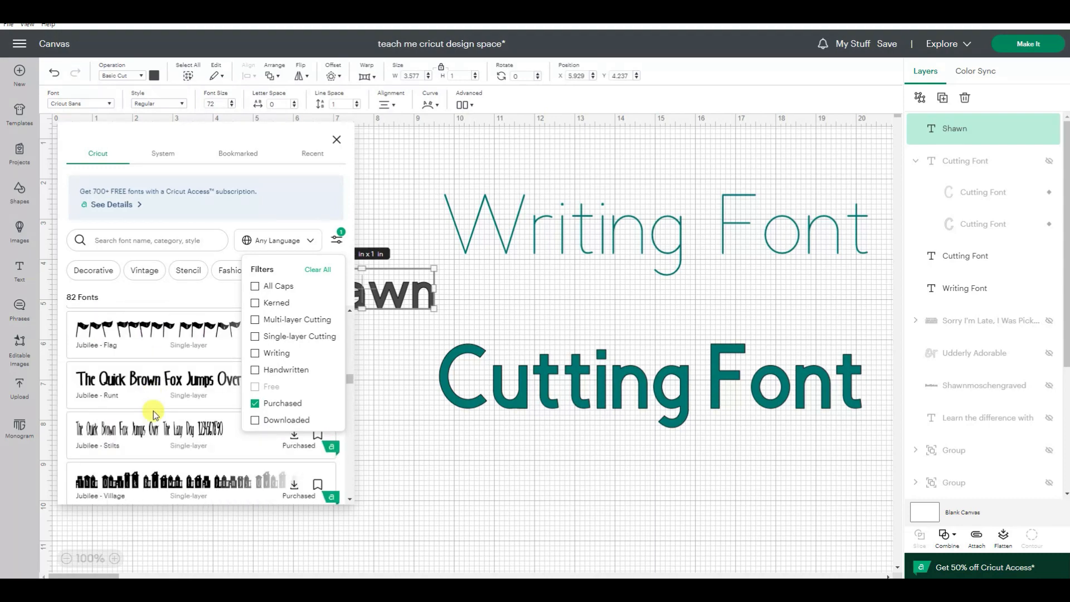
{"action": "scroll", "coordinate": [153, 410], "scroll_direction": "down", "scroll_amount": 5}
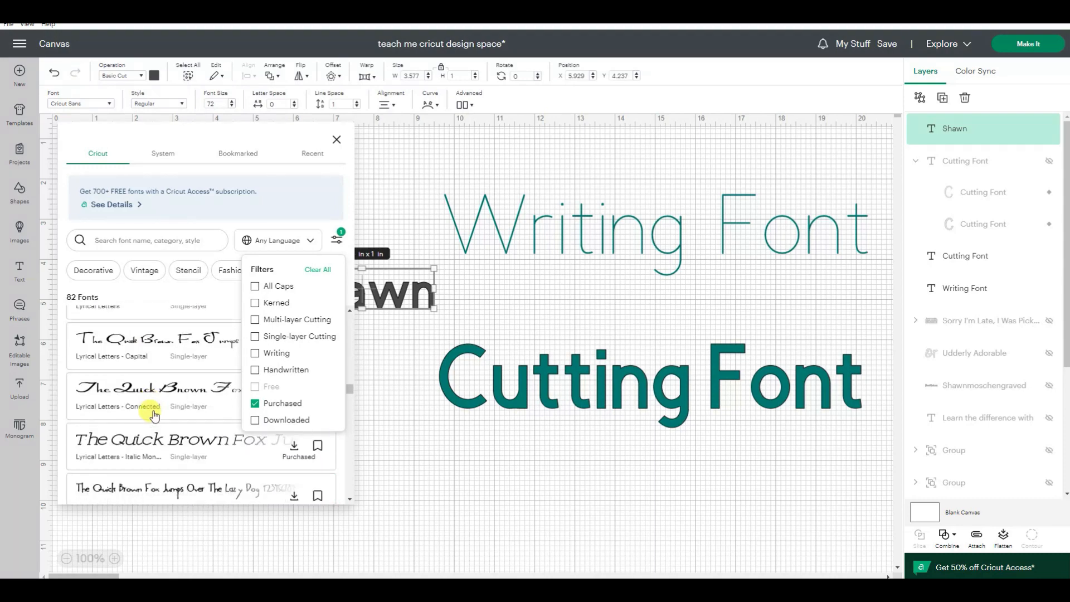
{"action": "left_click", "coordinate": [255, 403]}
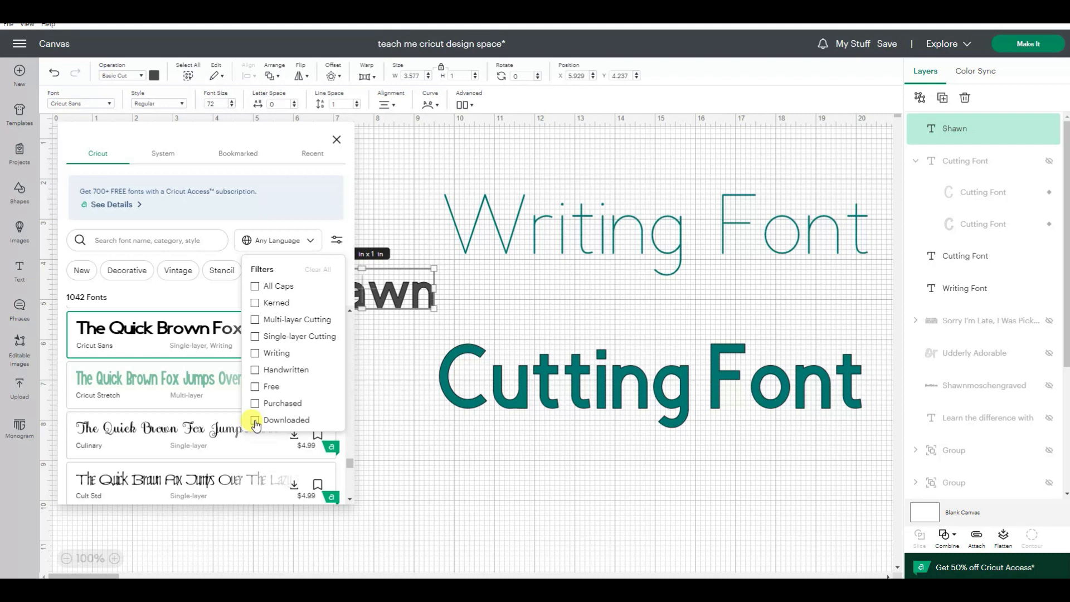
Step: Look through the System fonts and the Bookmarked fonts available for the name text
{"action": "left_click", "coordinate": [163, 154]}
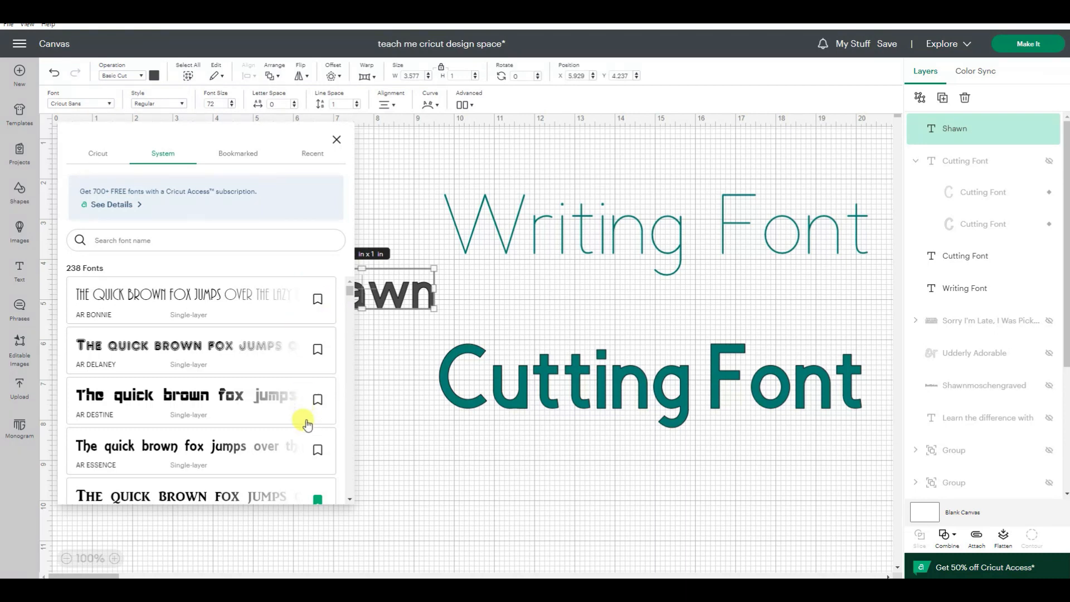
{"action": "scroll", "coordinate": [305, 425], "scroll_direction": "down", "scroll_amount": 3}
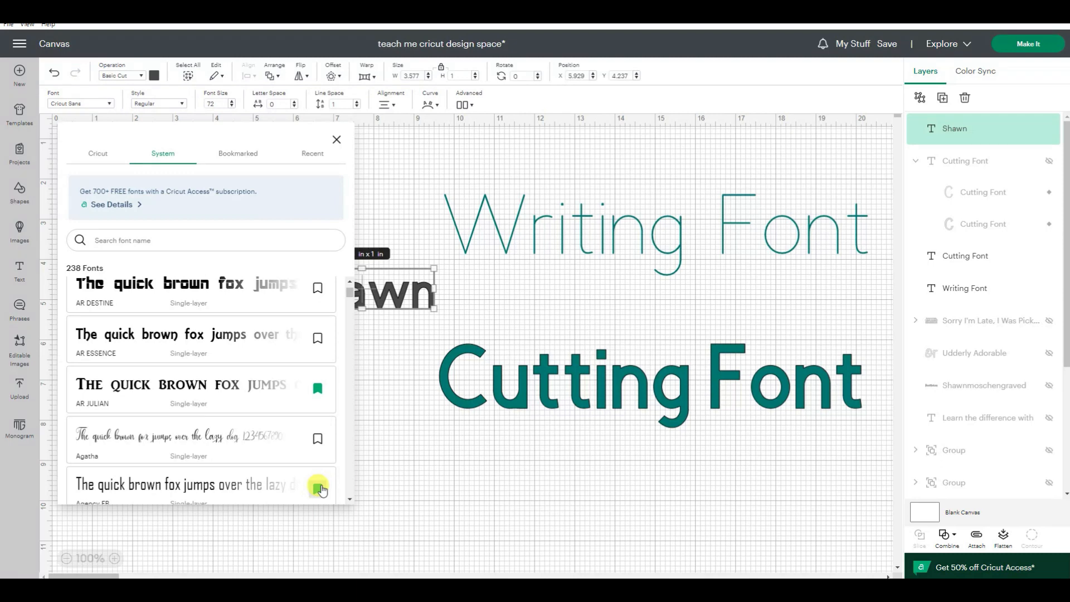
{"action": "scroll", "coordinate": [320, 489], "scroll_direction": "down", "scroll_amount": 1}
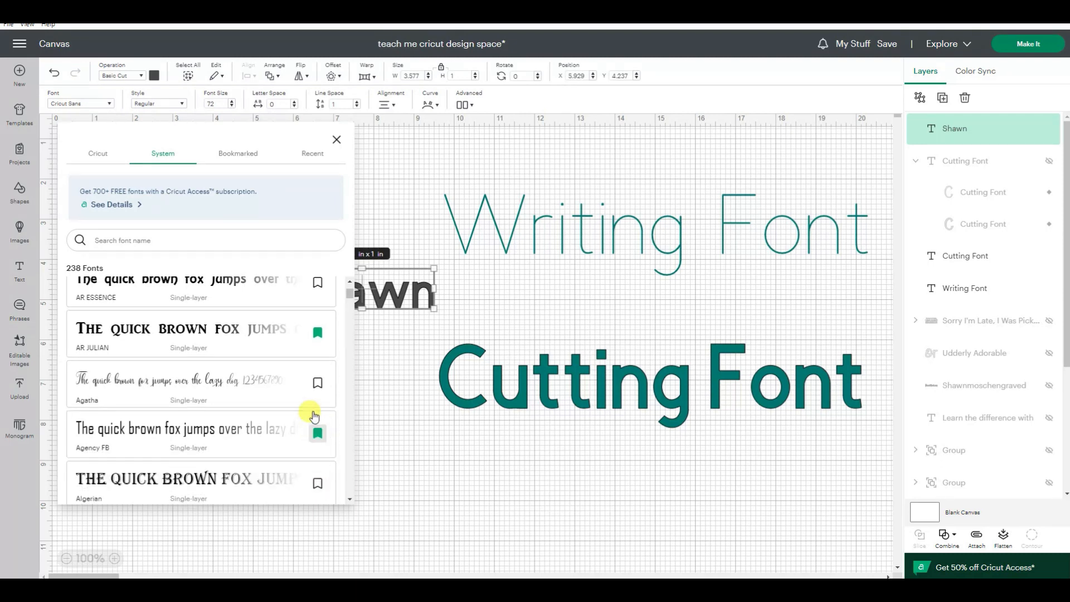
{"action": "left_click", "coordinate": [245, 155]}
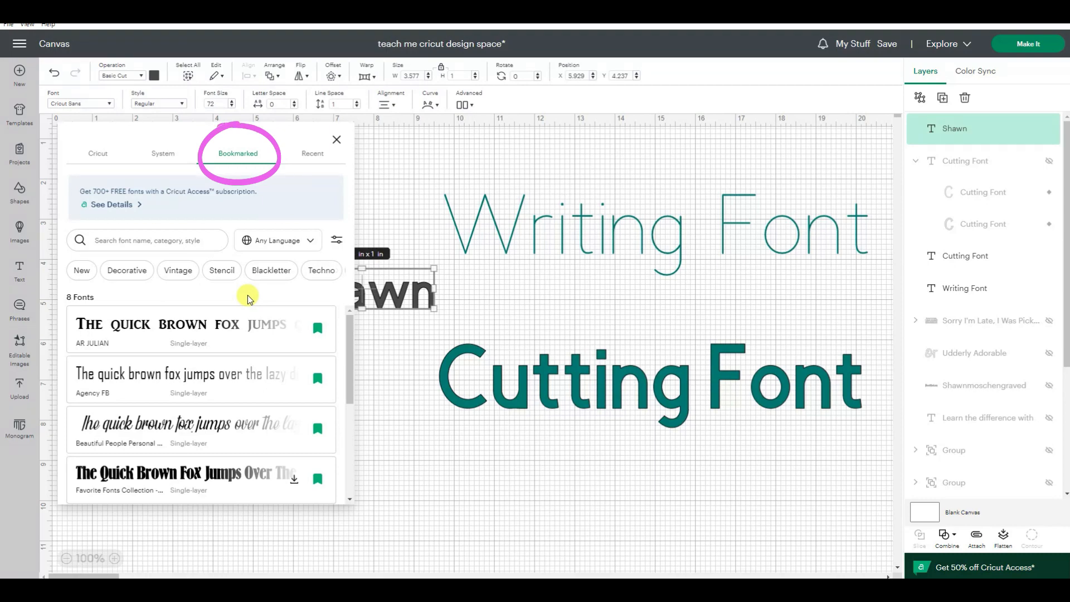
{"action": "scroll", "coordinate": [274, 421], "scroll_direction": "down", "scroll_amount": 4}
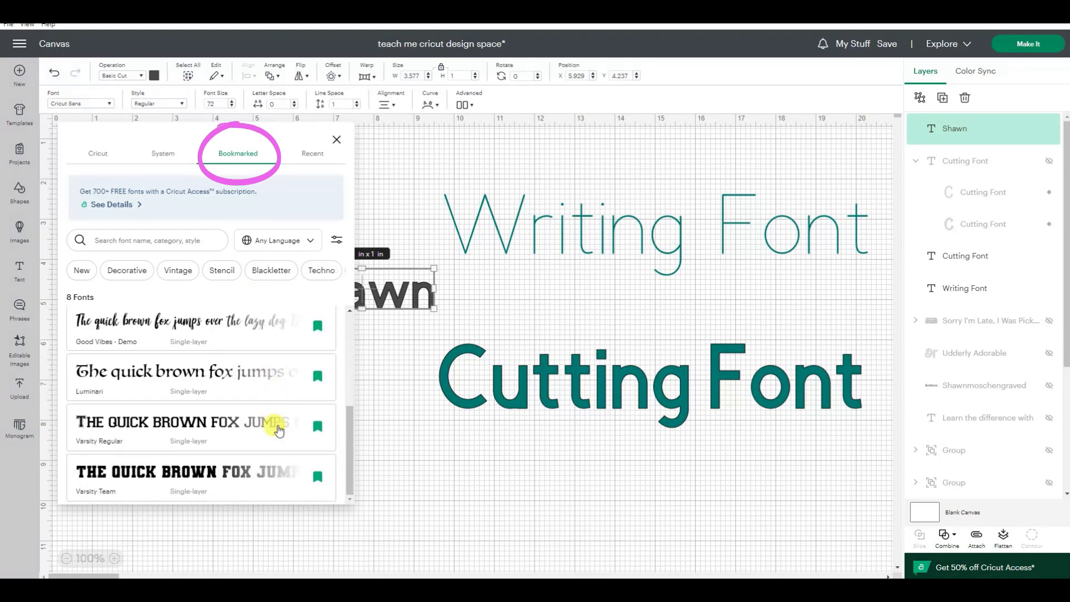
{"action": "scroll", "coordinate": [258, 335], "scroll_direction": "up", "scroll_amount": 4}
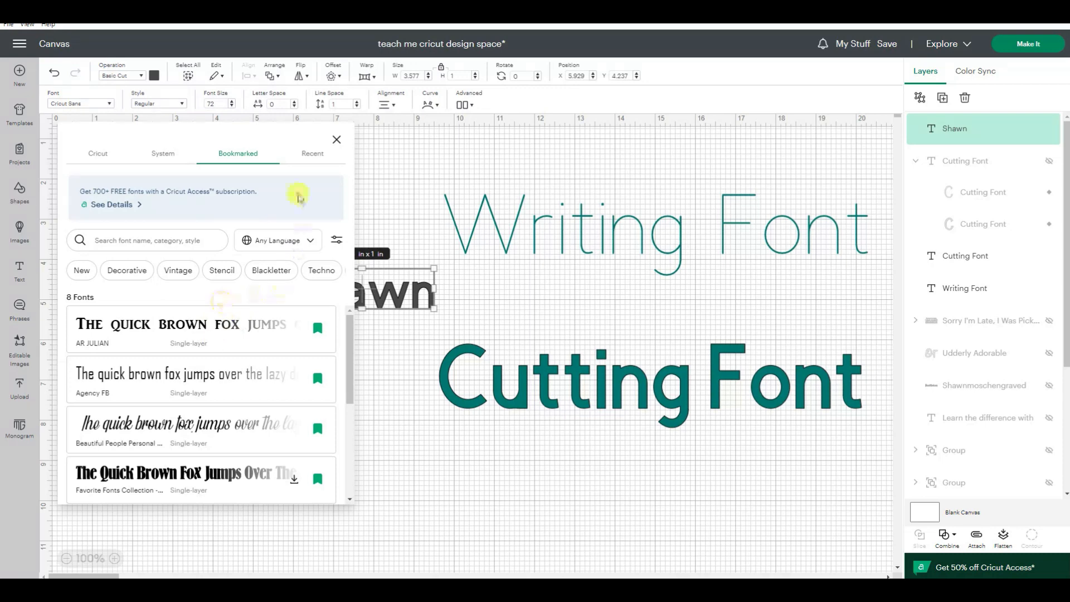
Step: Look through the Recent fonts, including those on the canvas and recently used ones, and close the font list
{"action": "left_click", "coordinate": [310, 155]}
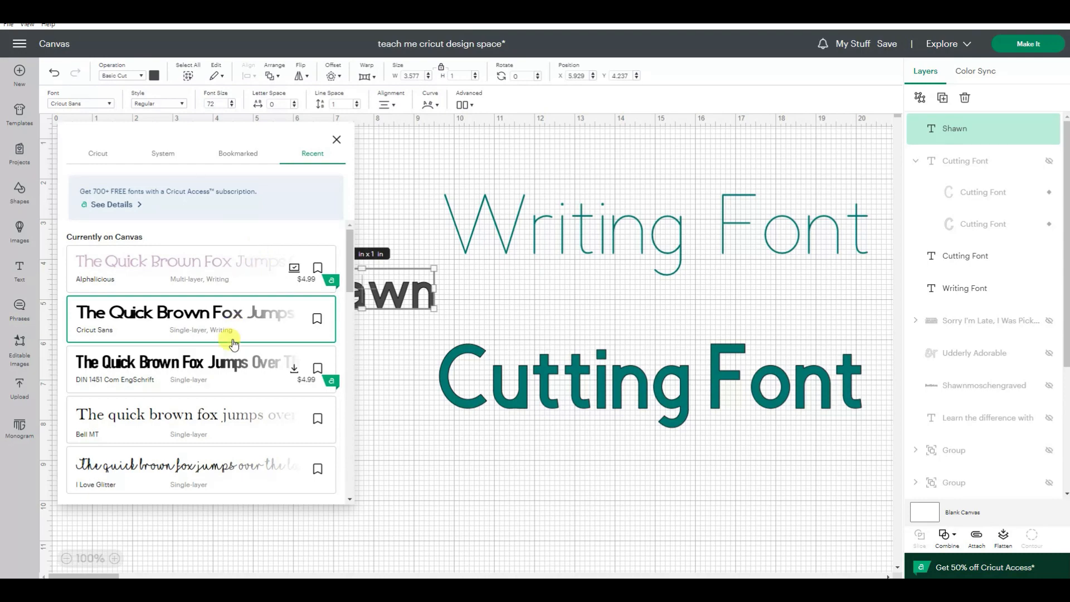
{"action": "scroll", "coordinate": [226, 368], "scroll_direction": "down", "scroll_amount": 2}
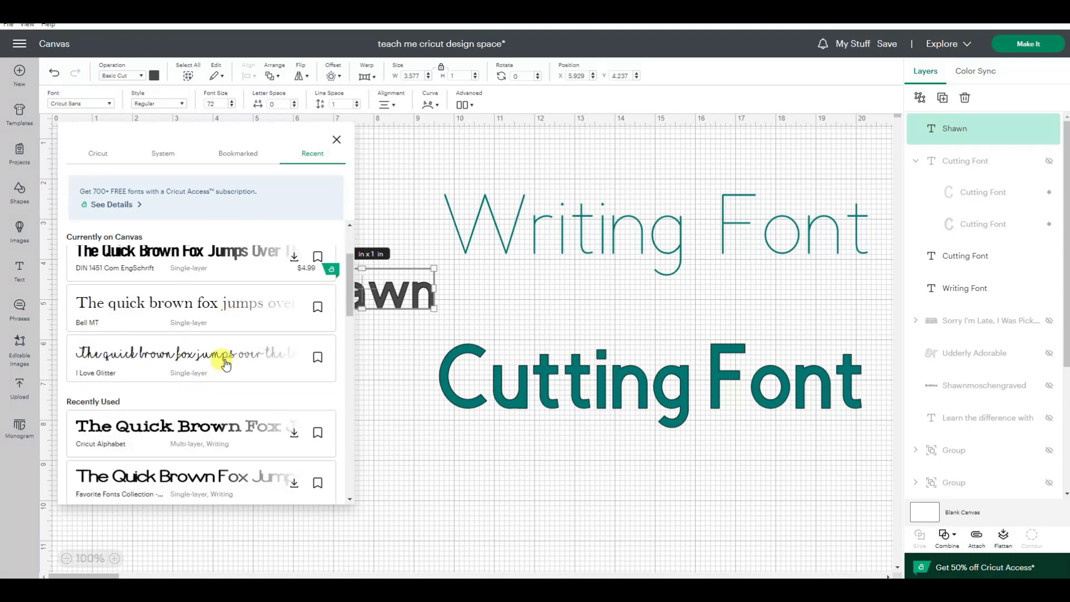
{"action": "scroll", "coordinate": [223, 360], "scroll_direction": "down", "scroll_amount": 8}
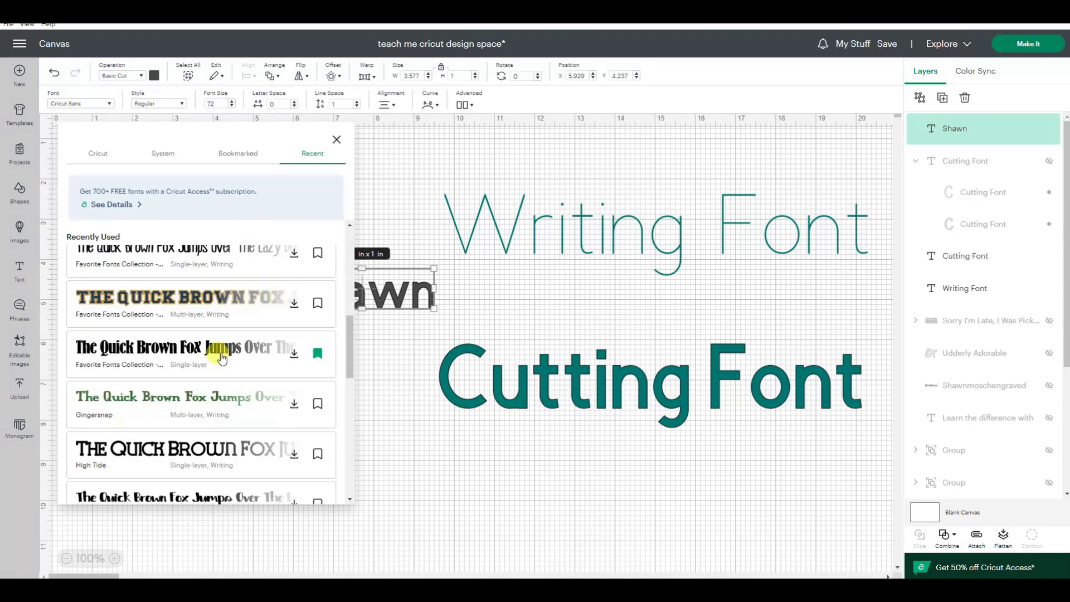
{"action": "scroll", "coordinate": [220, 357], "scroll_direction": "down", "scroll_amount": 5}
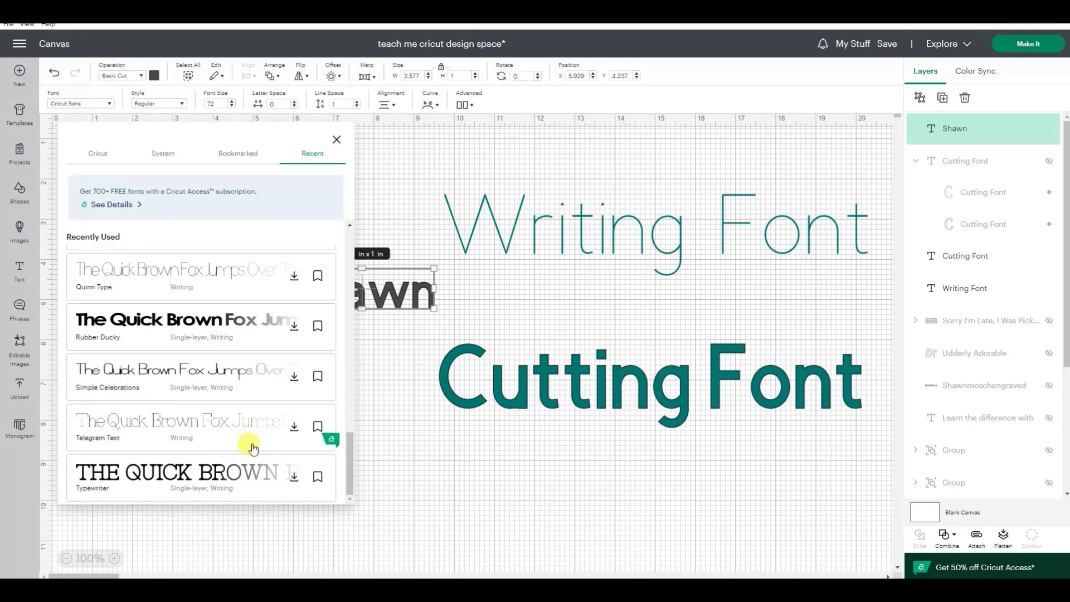
{"action": "left_click", "coordinate": [317, 427]}
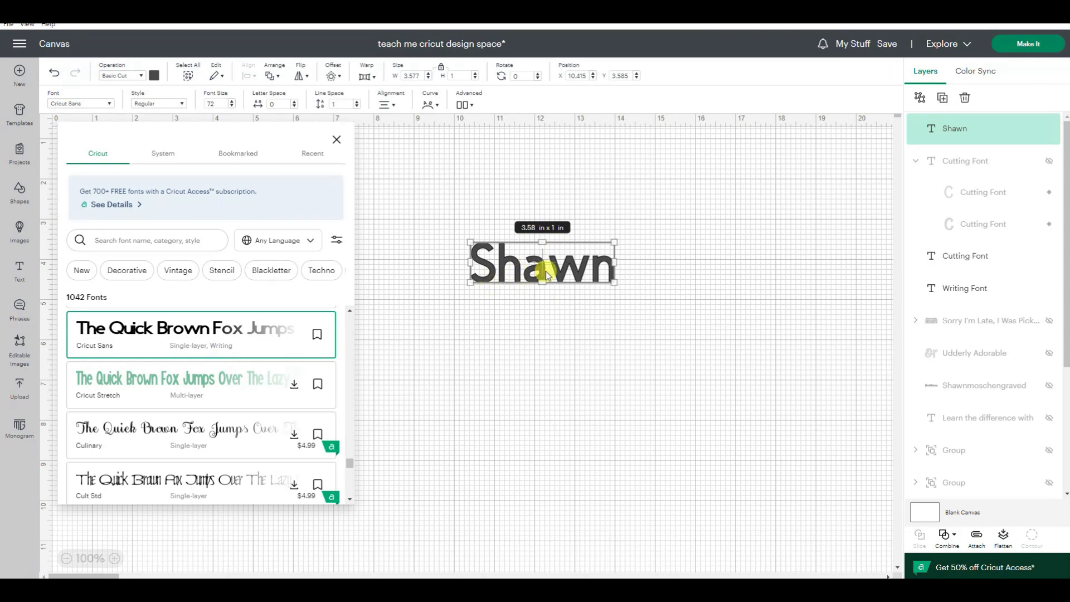
{"action": "left_click", "coordinate": [567, 273]}
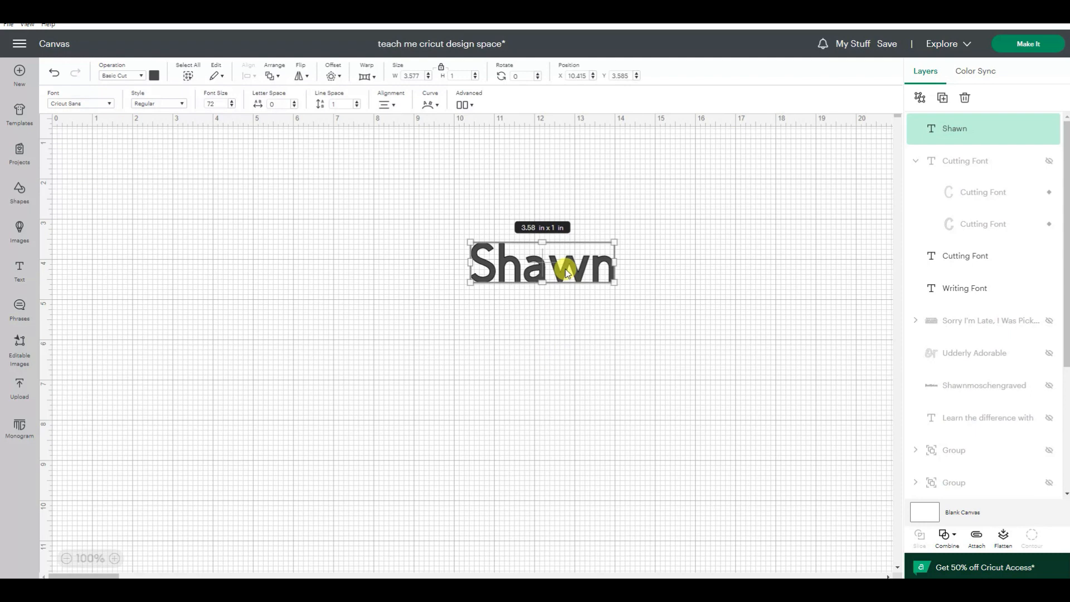
Step: Copy the name text and place the pasted copy just below the original
{"action": "right_click", "coordinate": [567, 271]}
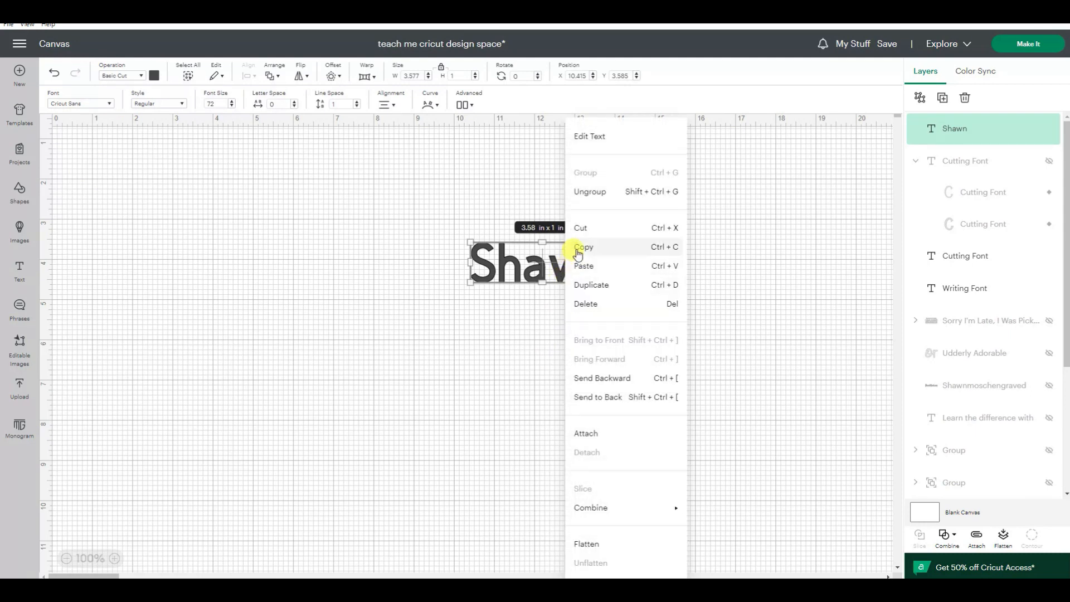
{"action": "left_click", "coordinate": [578, 249]}
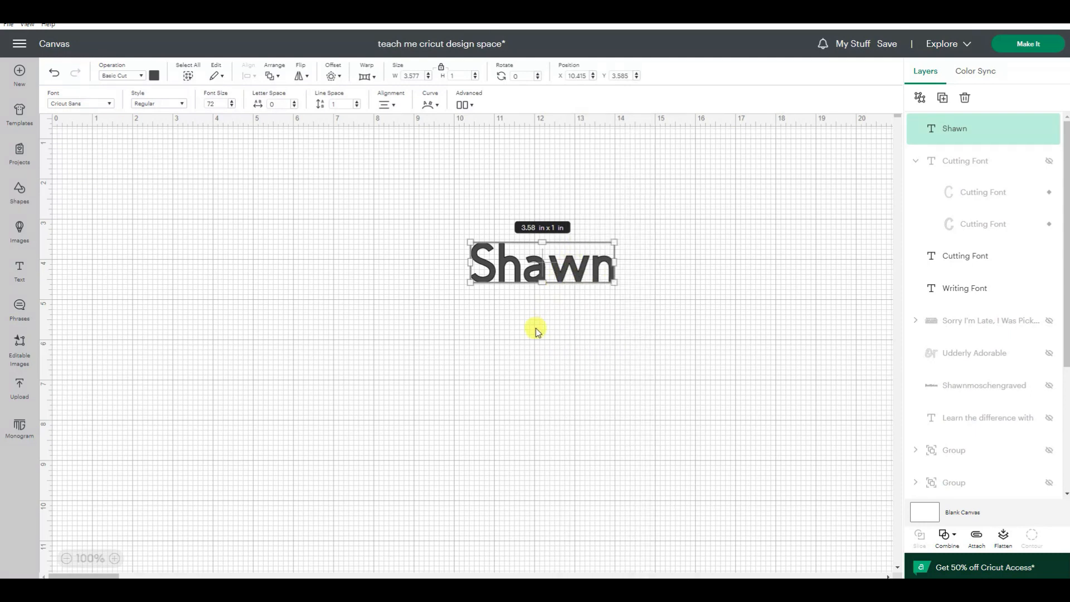
{"action": "right_click", "coordinate": [536, 328]}
{"action": "left_click", "coordinate": [554, 141]}
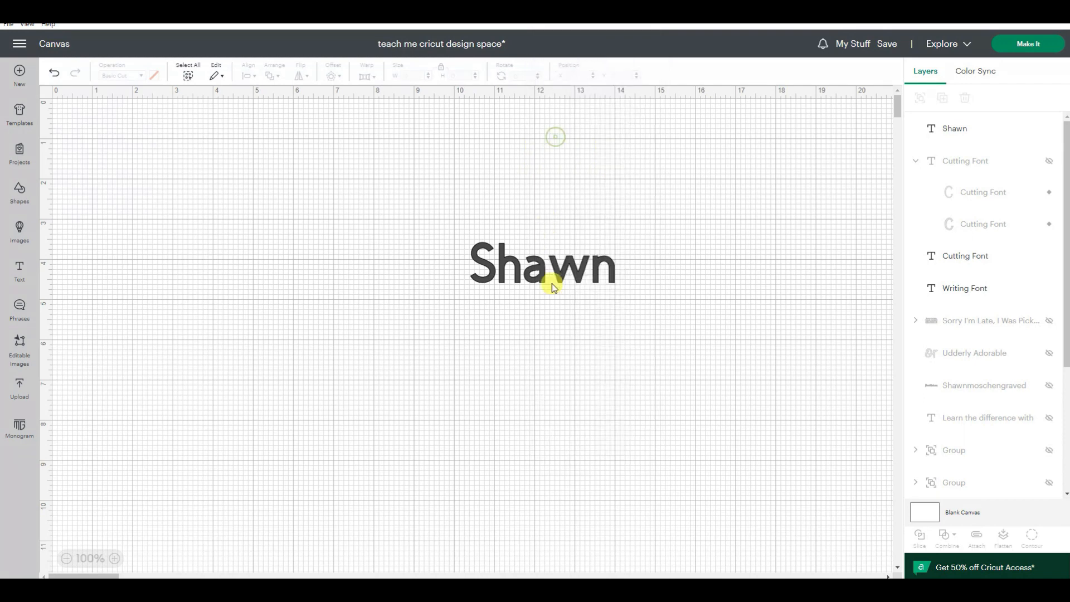
{"action": "left_click", "coordinate": [572, 262]}
{"action": "left_click", "coordinate": [544, 326]}
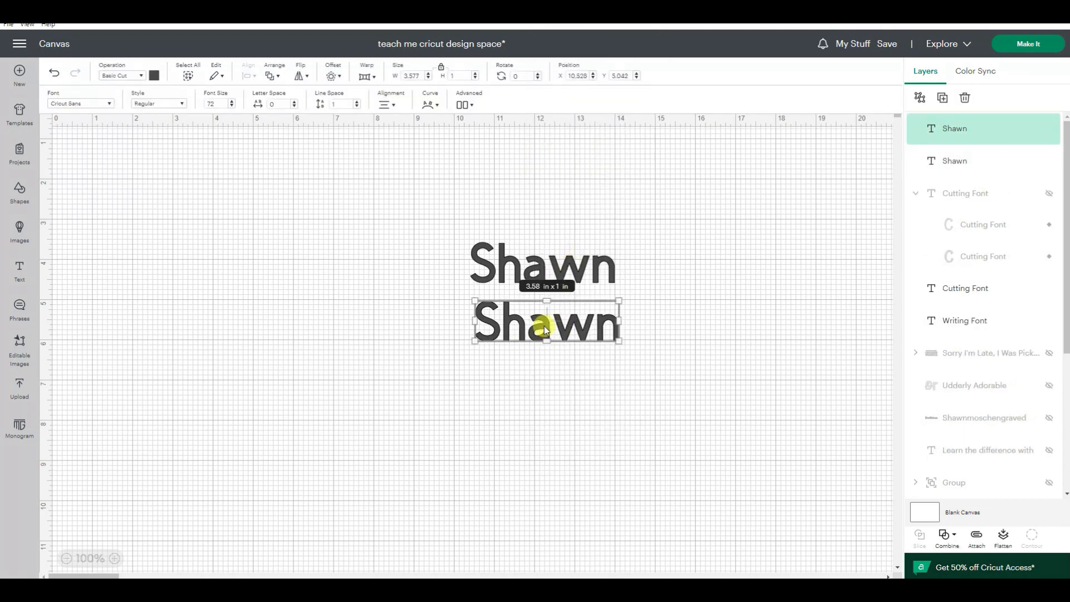
Step: Set the lower name's font style to Writing, leaving the upper name in the Regular style
{"action": "left_click", "coordinate": [543, 269]}
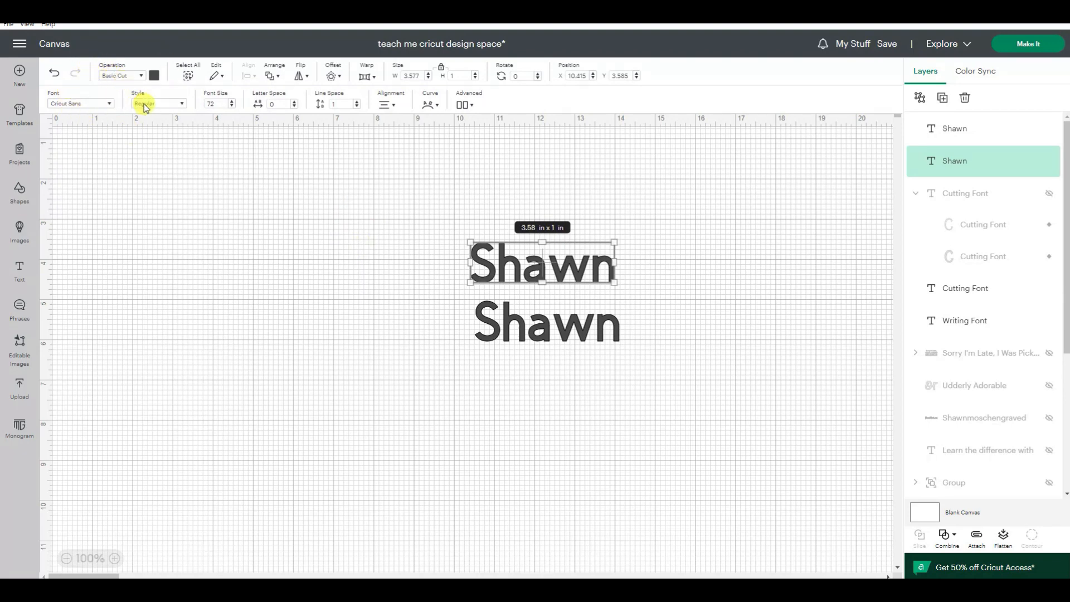
{"action": "left_click", "coordinate": [542, 330]}
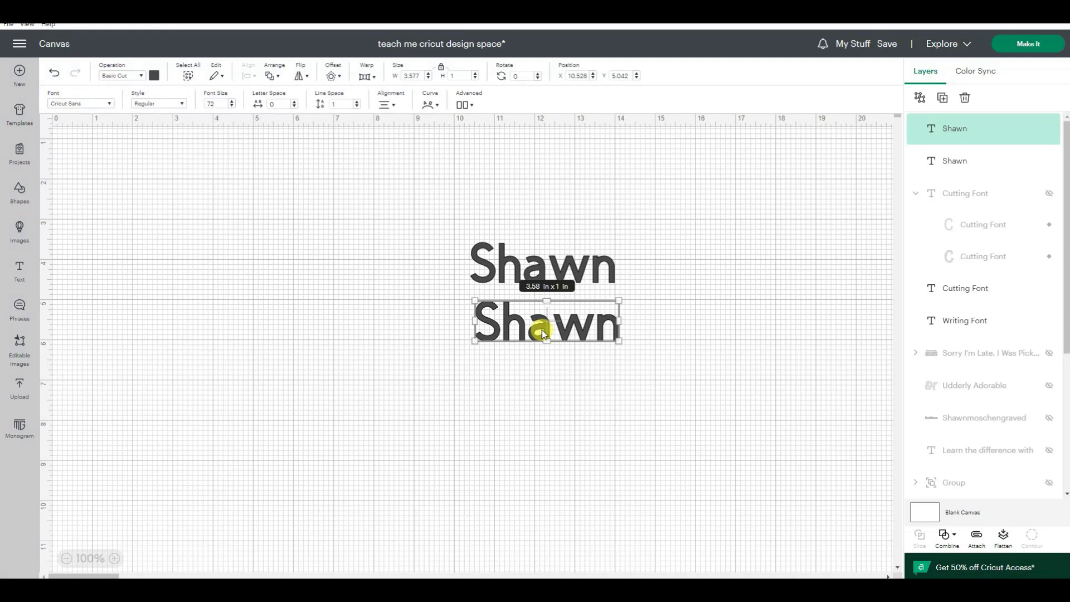
{"action": "left_click", "coordinate": [154, 105]}
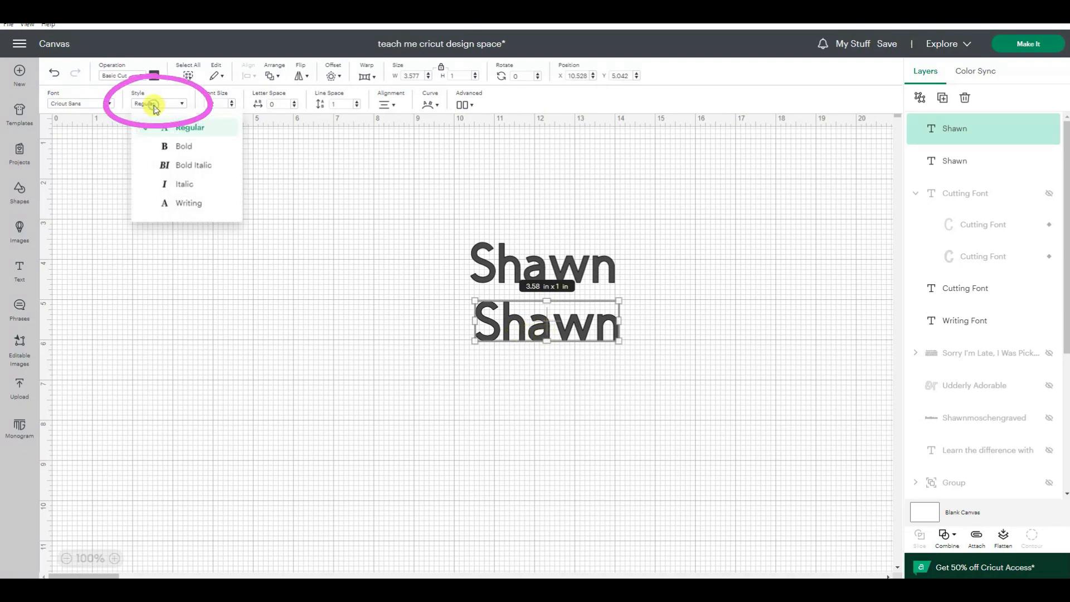
{"action": "left_click", "coordinate": [184, 204]}
{"action": "left_click", "coordinate": [326, 376]}
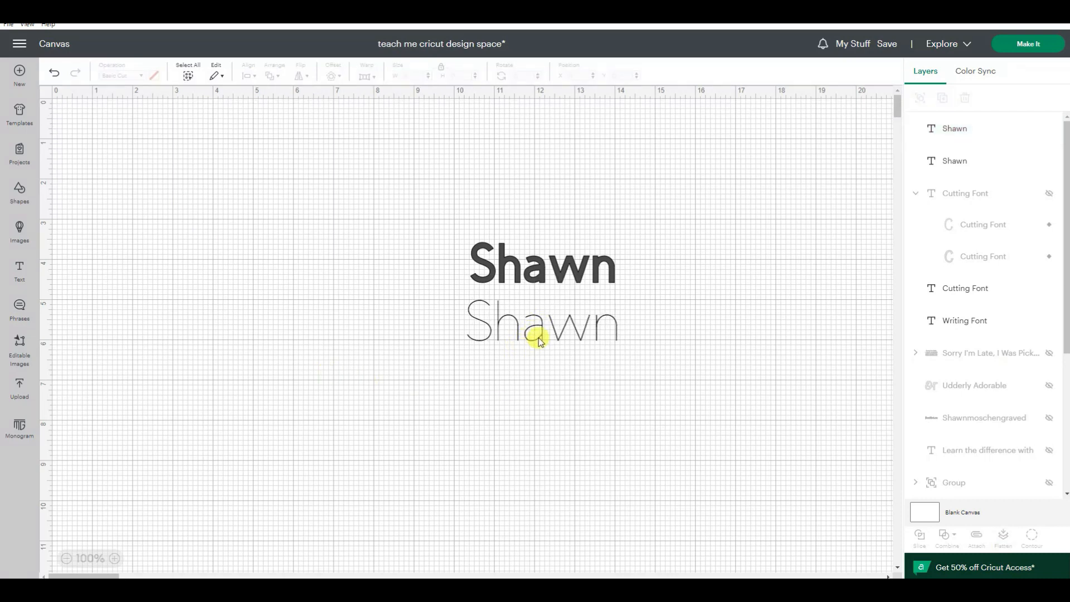
Step: Enlarge both names together to an overall width of 12 in and reposition them so they fit in view
{"action": "left_click_drag", "start_coordinate": [437, 209], "coordinate": [753, 459]}
{"action": "left_click", "coordinate": [419, 76]}
{"action": "type", "text": "12"}
{"action": "key", "text": "Return"}
{"action": "left_click", "coordinate": [375, 222]}
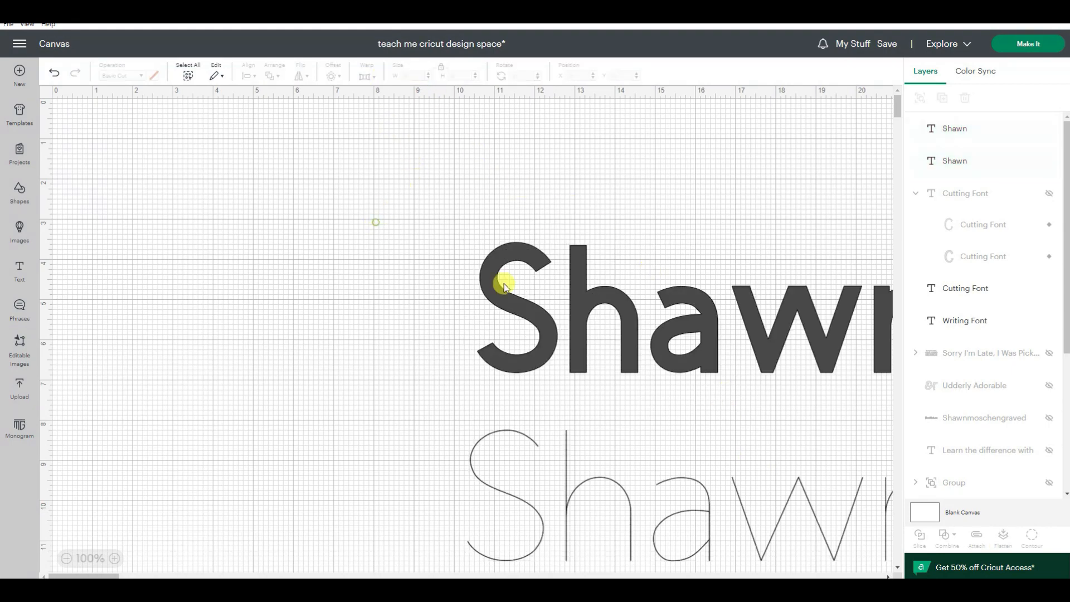
{"action": "left_click_drag", "start_coordinate": [463, 224], "coordinate": [736, 571]}
{"action": "left_click_drag", "start_coordinate": [697, 523], "coordinate": [582, 463]}
{"action": "left_click", "coordinate": [231, 368]}
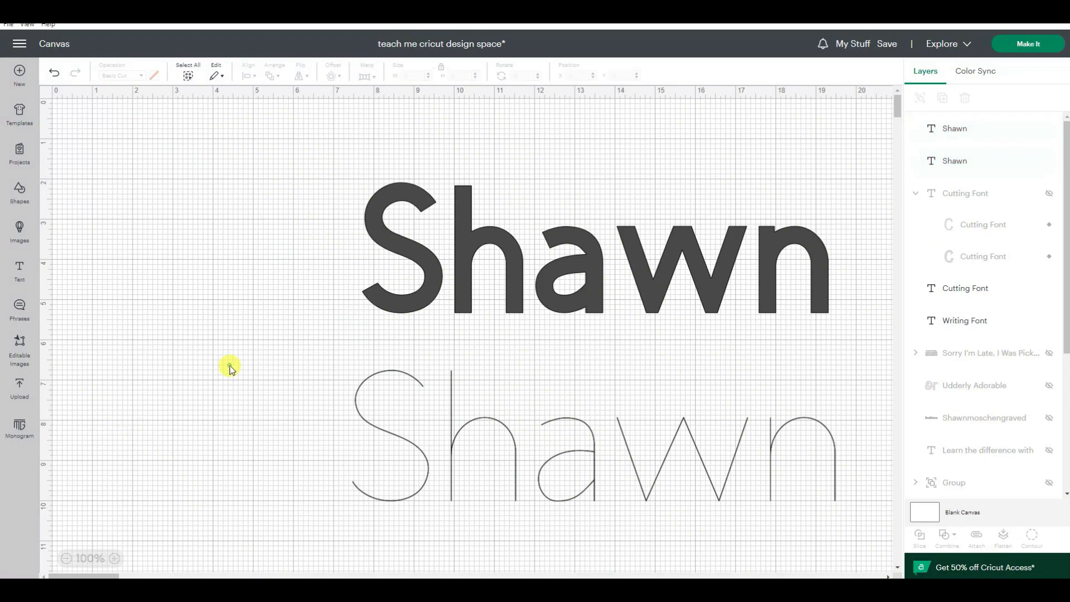
Step: Compare the operation and font style settings of the Regular name and the Writing name
{"action": "left_click", "coordinate": [403, 249]}
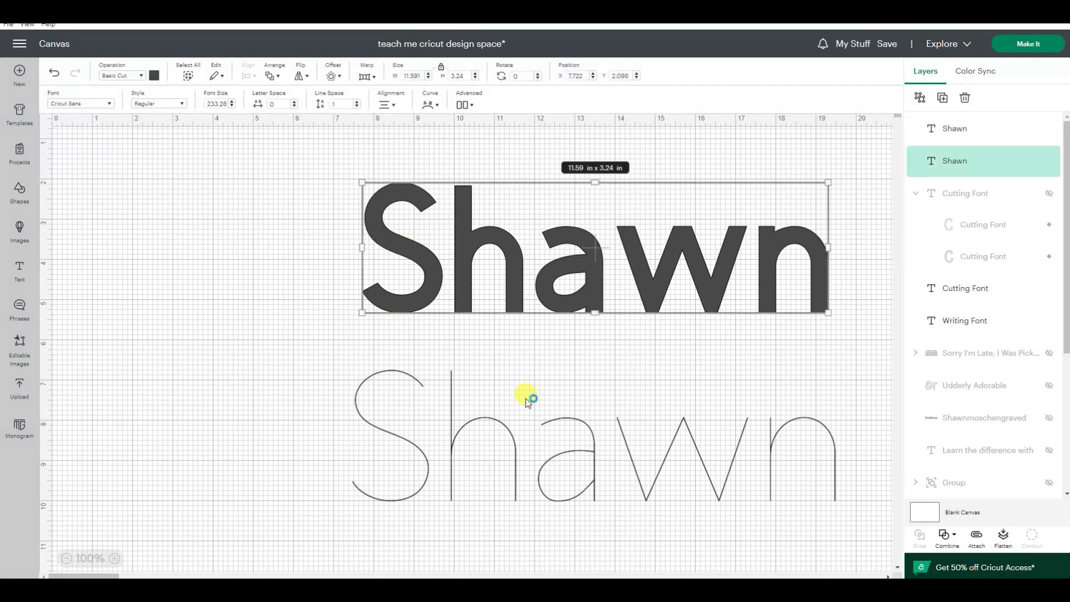
{"action": "left_click", "coordinate": [510, 426]}
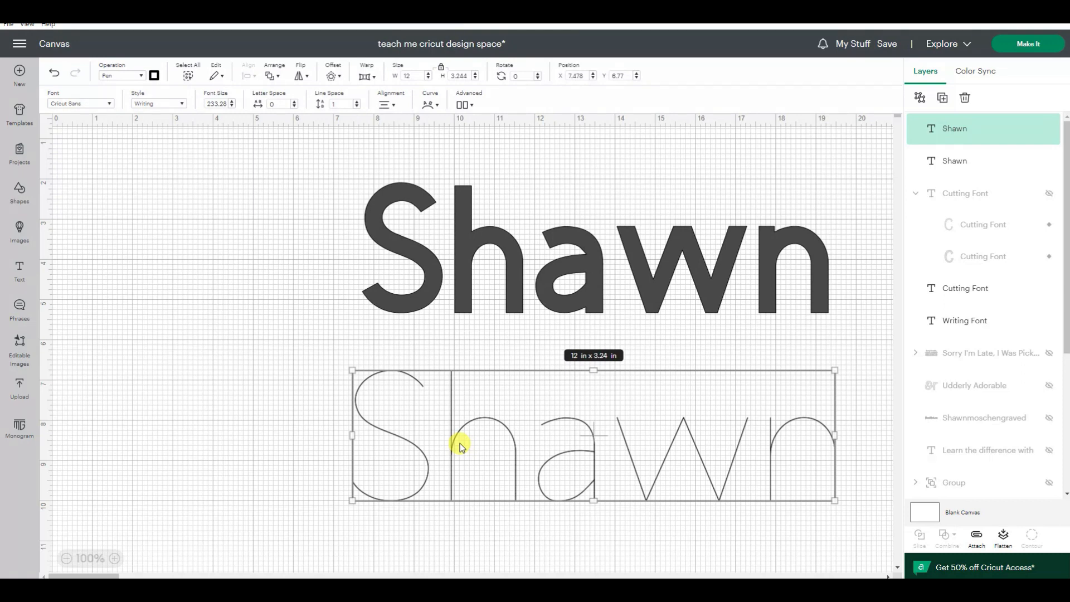
{"action": "left_click", "coordinate": [482, 328]}
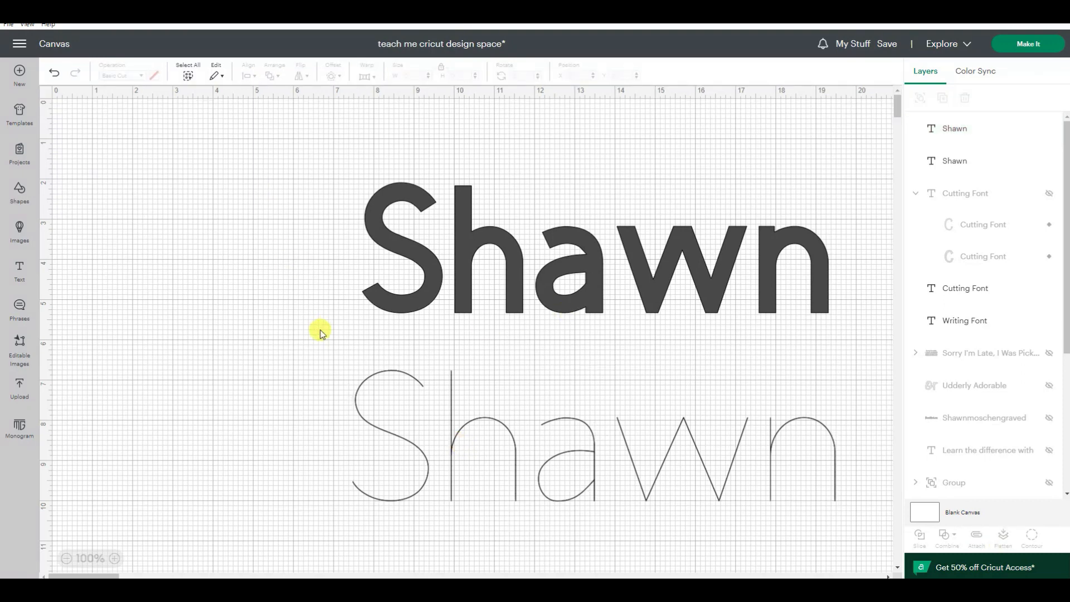
{"action": "left_click", "coordinate": [425, 264]}
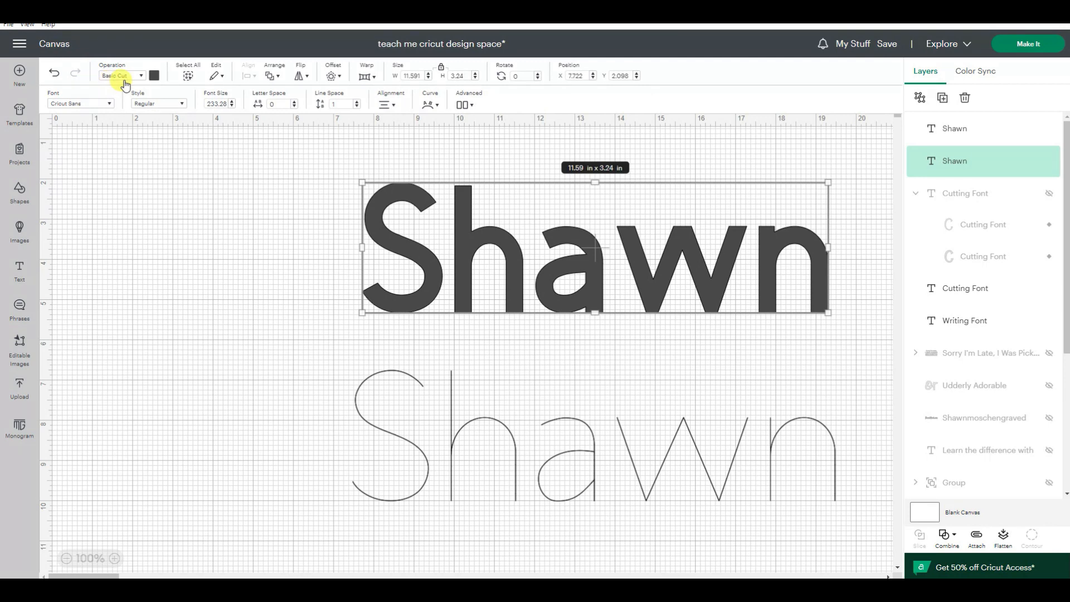
{"action": "left_click", "coordinate": [148, 272]}
{"action": "left_click", "coordinate": [459, 429]}
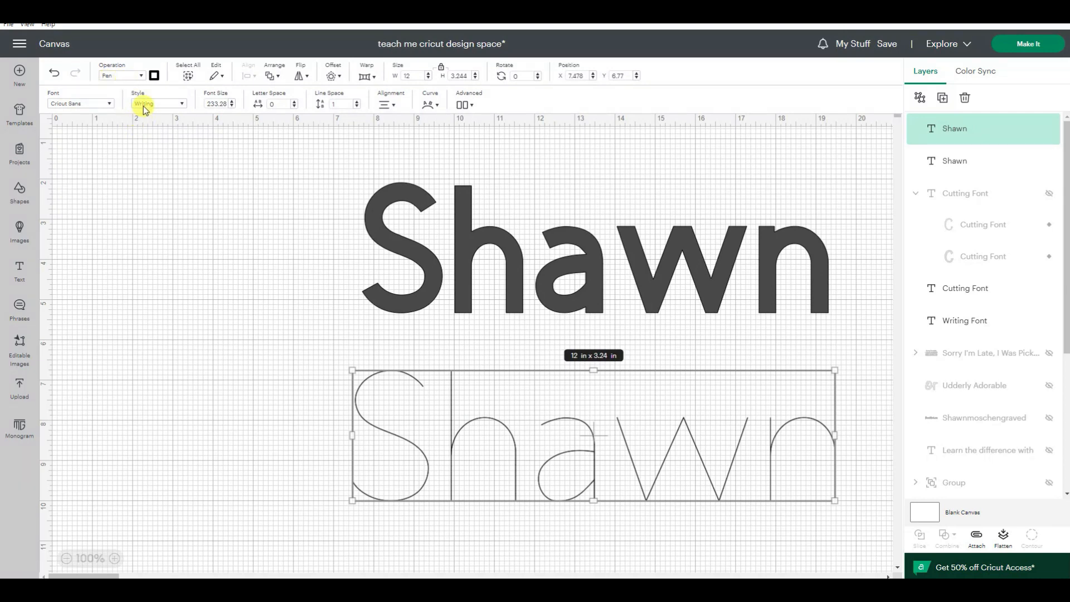
{"action": "left_click", "coordinate": [350, 310]}
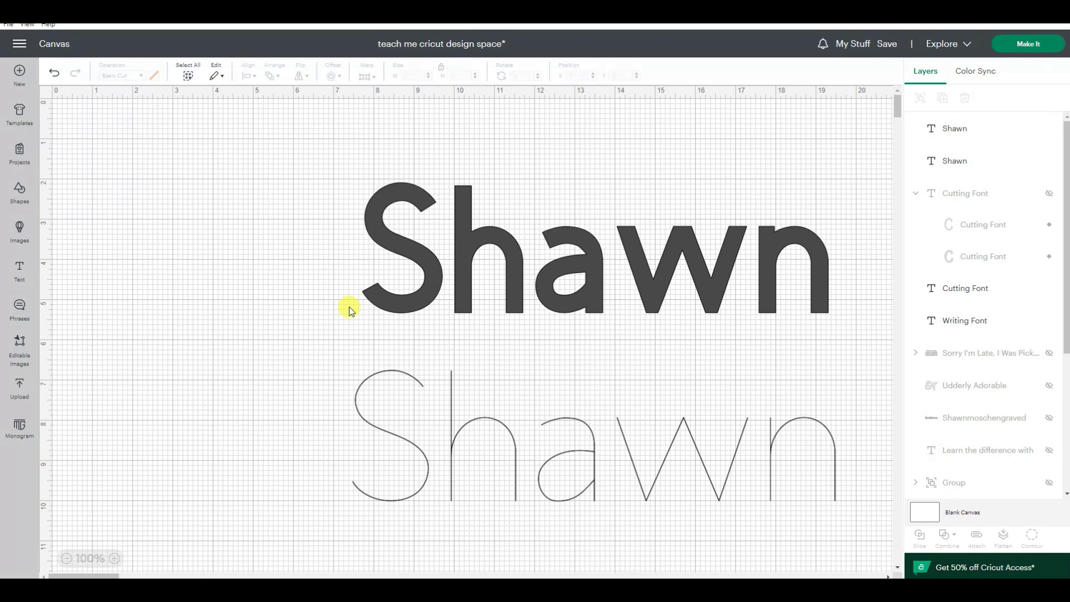
Step: Change the upper Regular-style name's operation to Pen to see how a cutting font would be drawn
{"action": "left_click", "coordinate": [424, 253]}
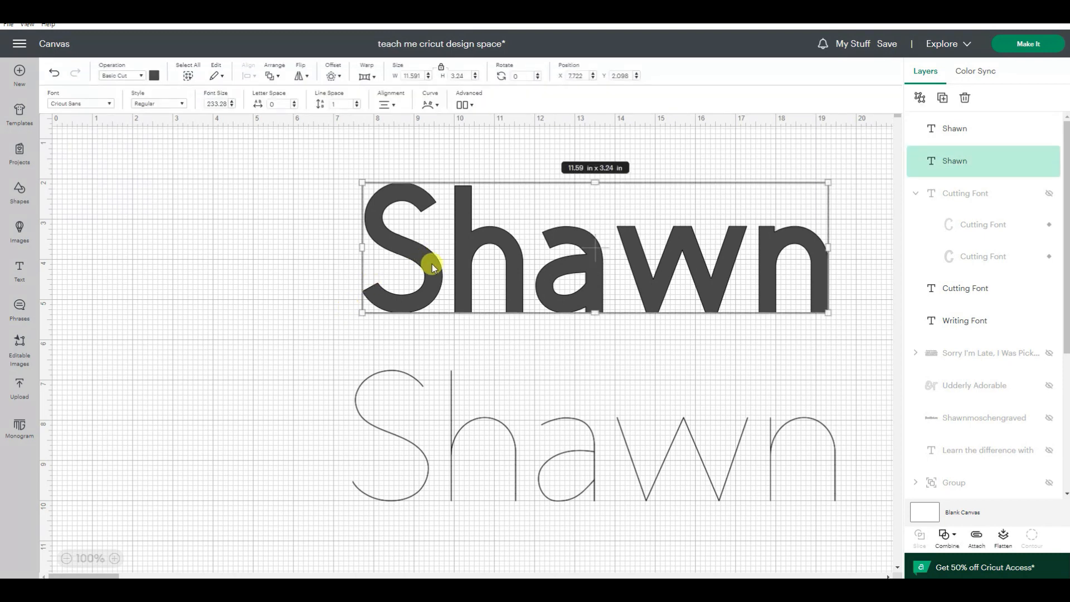
{"action": "left_click", "coordinate": [126, 77]}
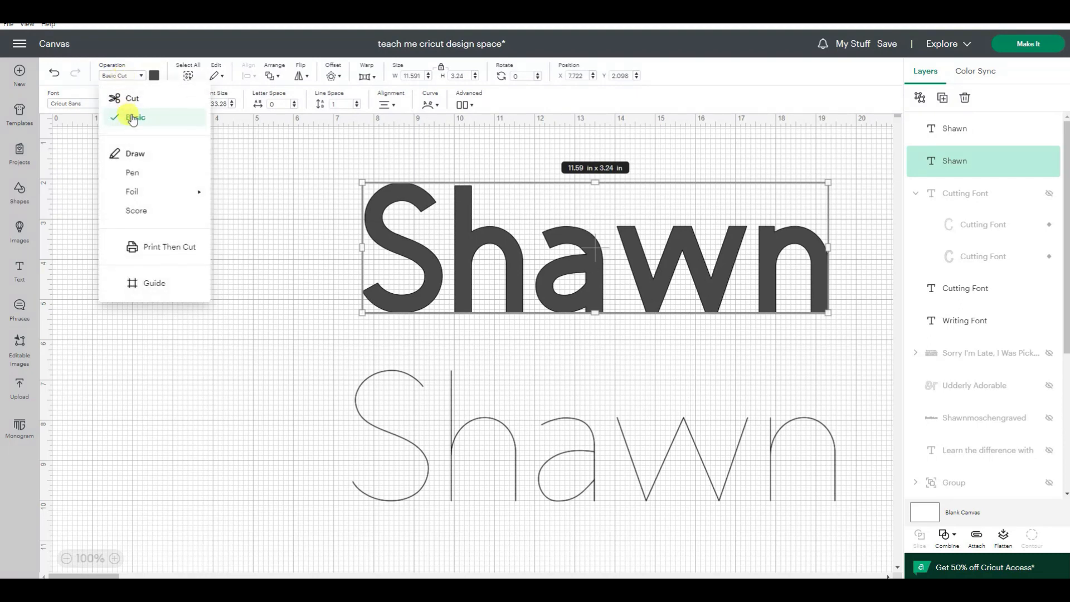
{"action": "left_click", "coordinate": [144, 174]}
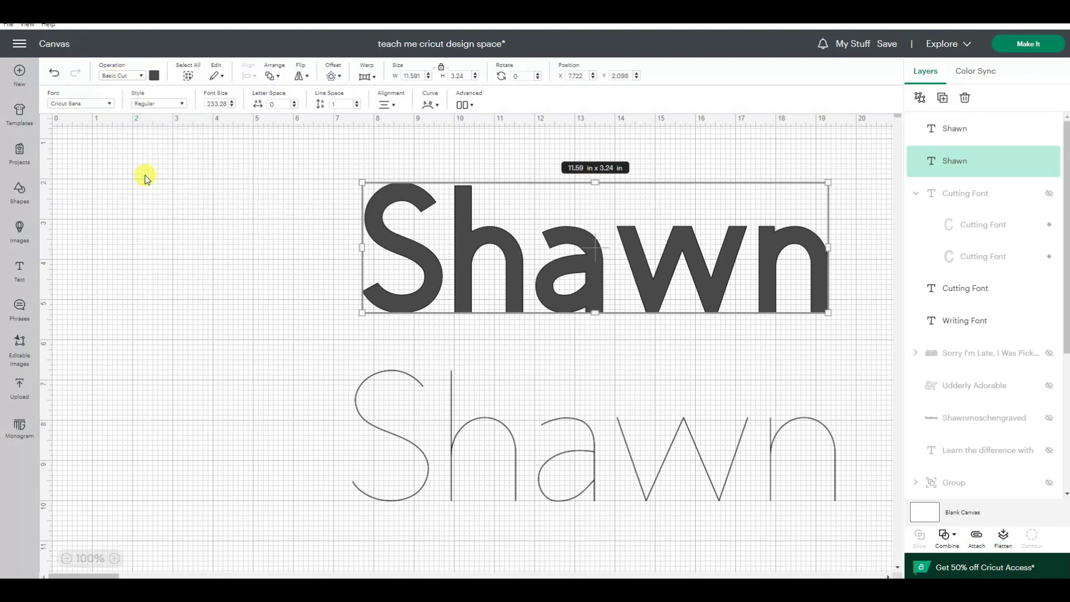
{"action": "left_click", "coordinate": [311, 307]}
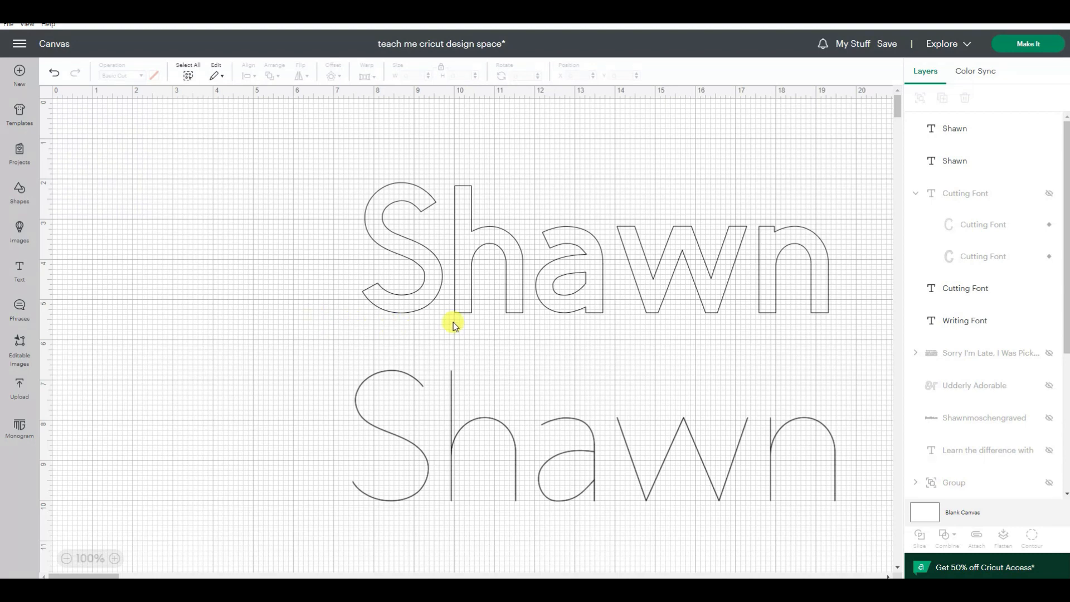
{"action": "left_click", "coordinate": [591, 304]}
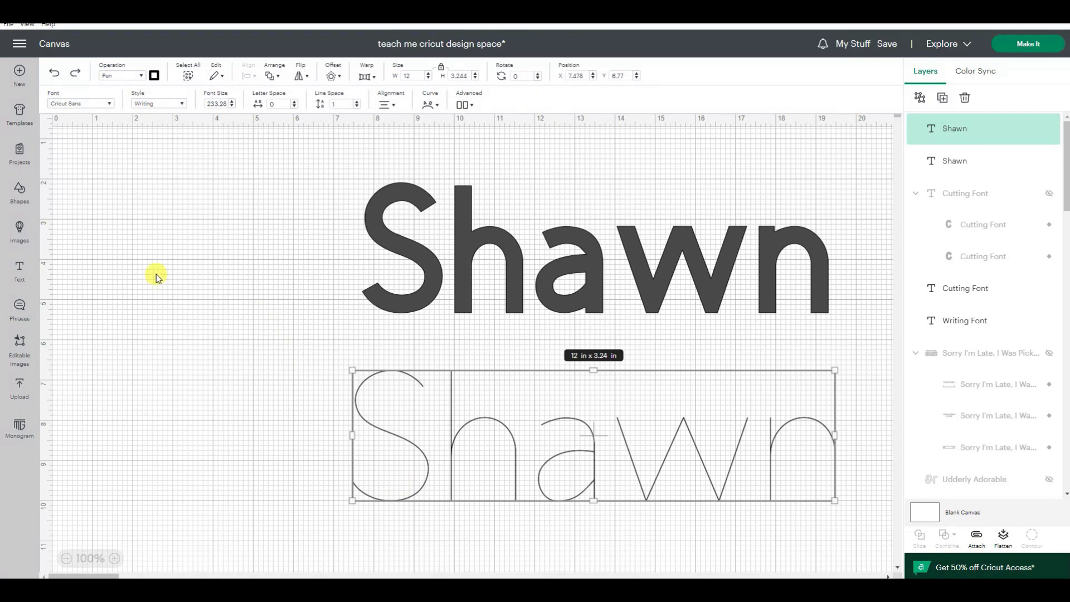
Step: Change the lower name's font to Karley Sketch from the recently used fonts and close the font list
{"action": "left_click", "coordinate": [84, 106]}
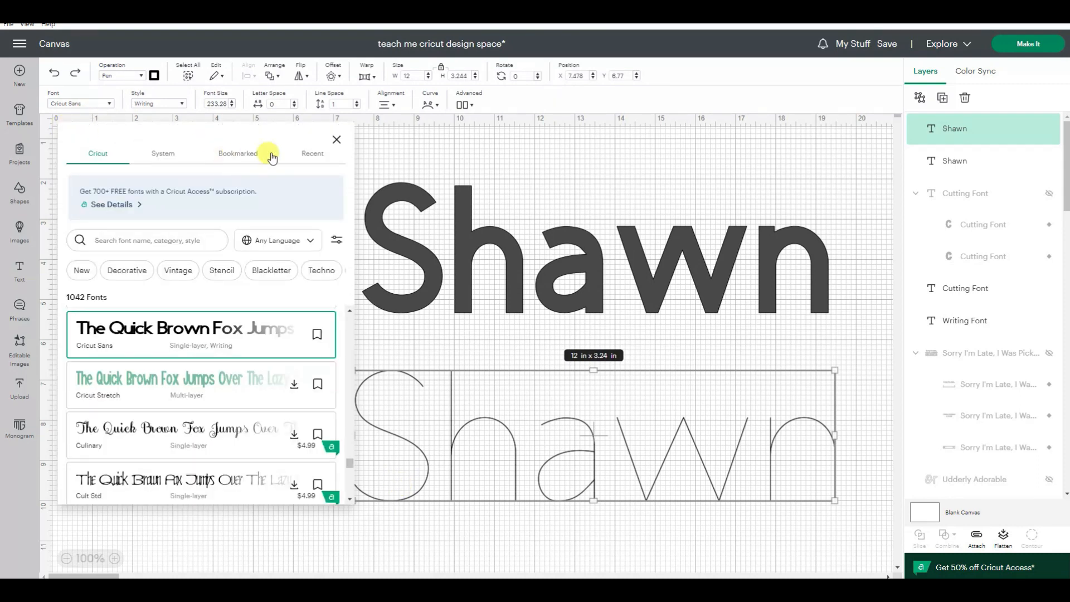
{"action": "left_click", "coordinate": [301, 154]}
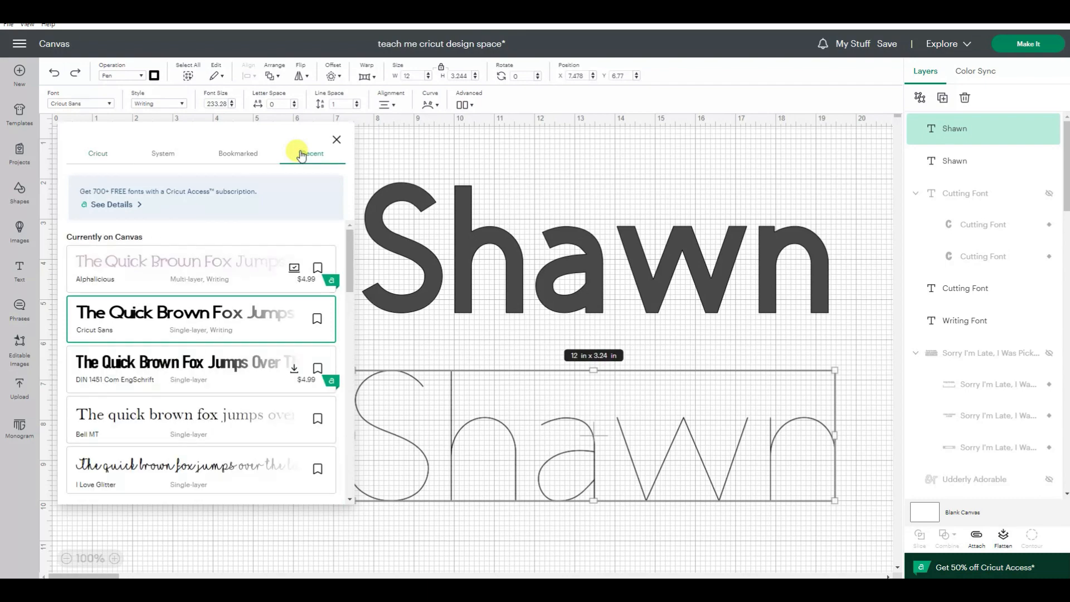
{"action": "scroll", "coordinate": [210, 276], "scroll_direction": "down", "scroll_amount": 10}
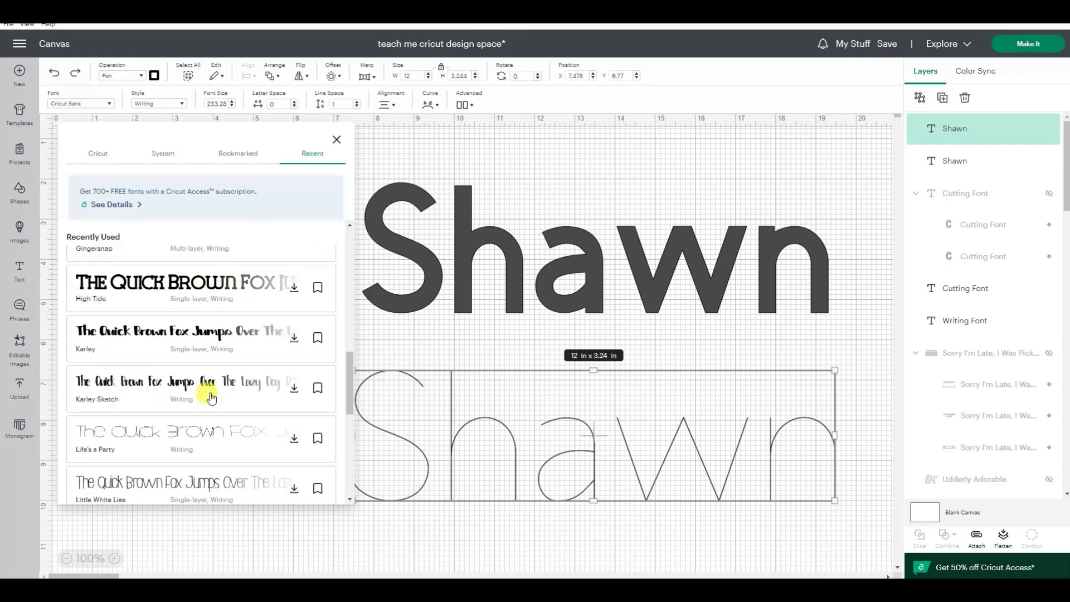
{"action": "left_click", "coordinate": [111, 404]}
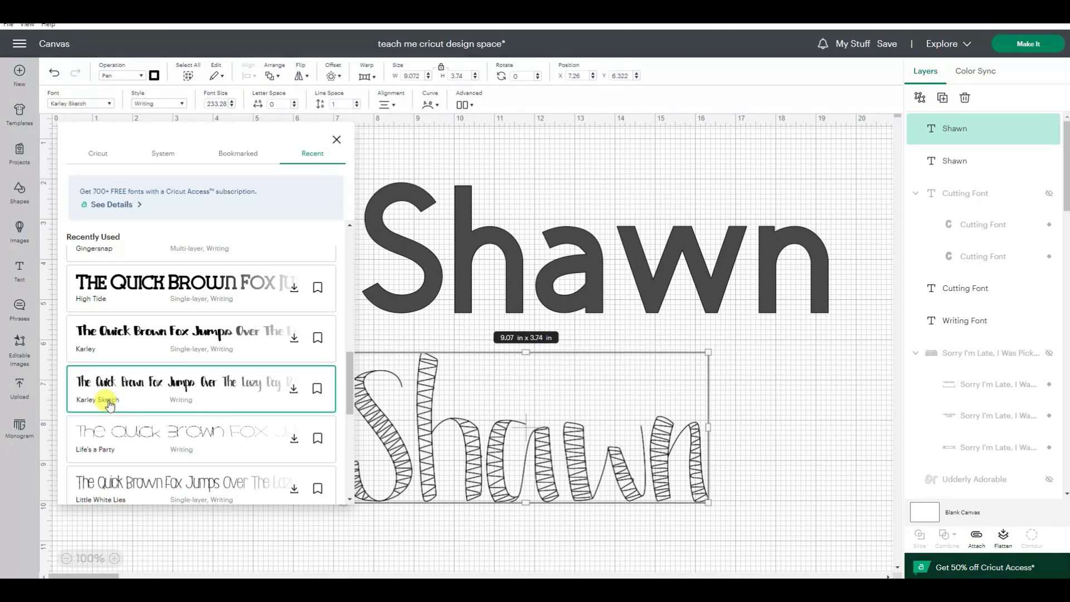
{"action": "left_click", "coordinate": [609, 552]}
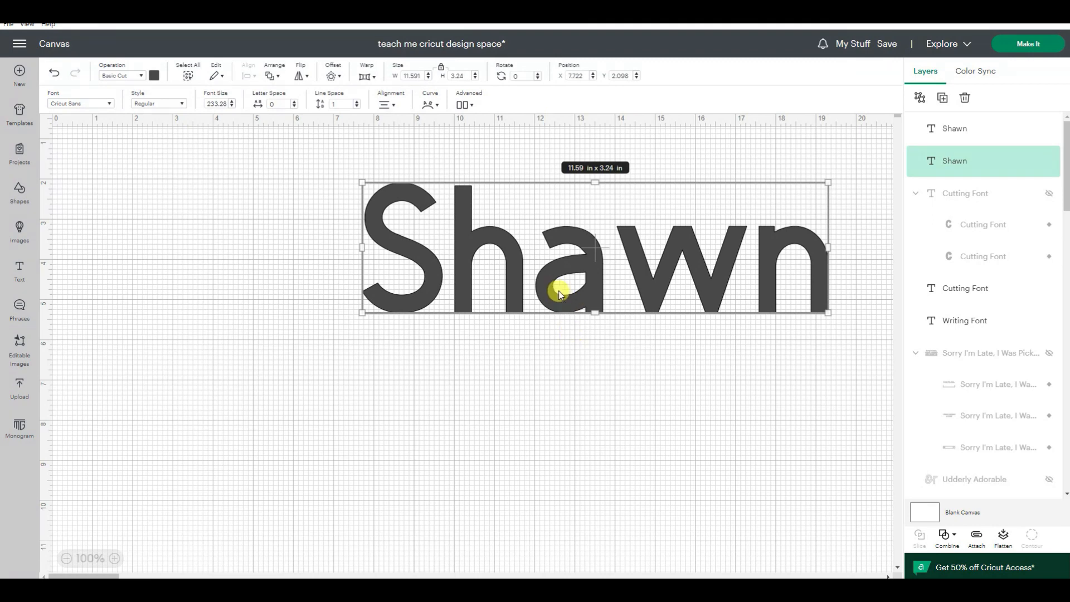
Step: Duplicate the Cricut Sans Regular name and place the duplicate directly below it
{"action": "right_click", "coordinate": [559, 281]}
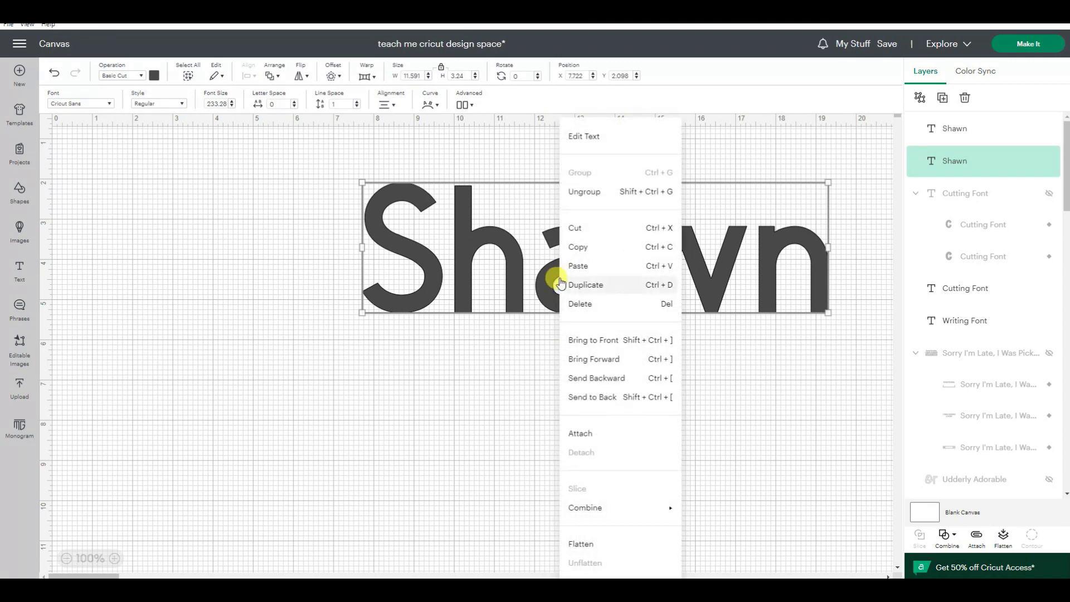
{"action": "left_click", "coordinate": [585, 284]}
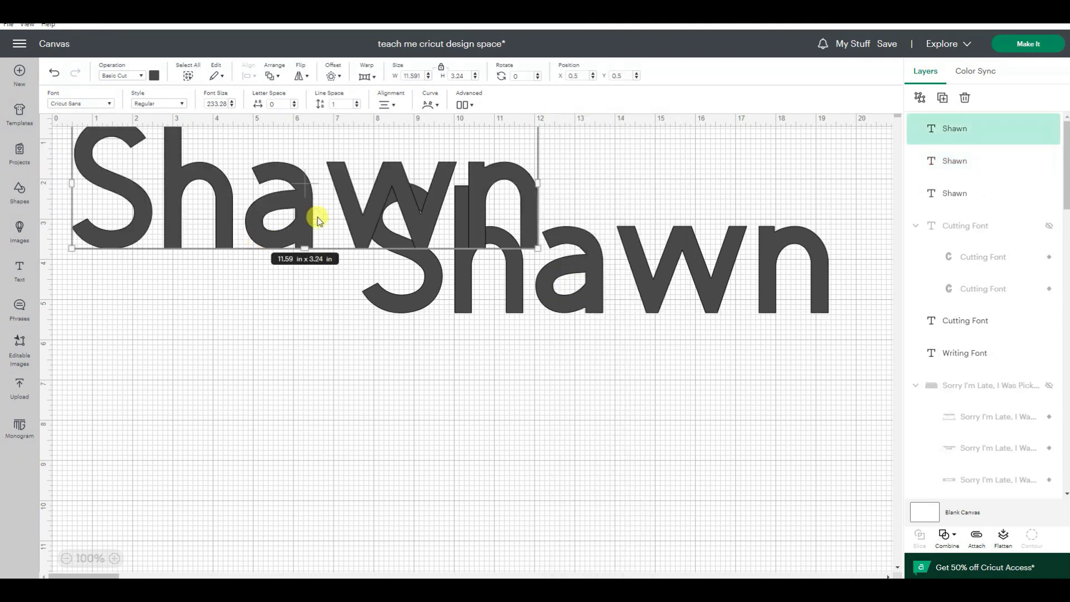
{"action": "left_click_drag", "start_coordinate": [307, 216], "coordinate": [584, 440]}
Step: Filter the Cricut fonts by Multi-layer Cutting, apply Ashlyn's Alphabet to the duplicated name, and move it back below the upper name
{"action": "left_click", "coordinate": [94, 104]}
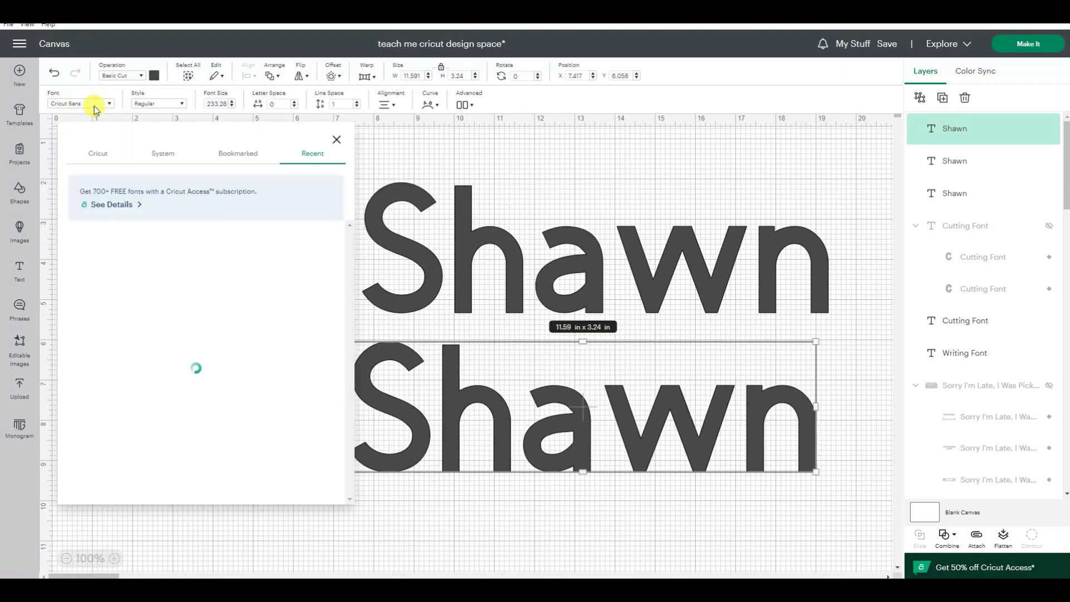
{"action": "left_click", "coordinate": [100, 160]}
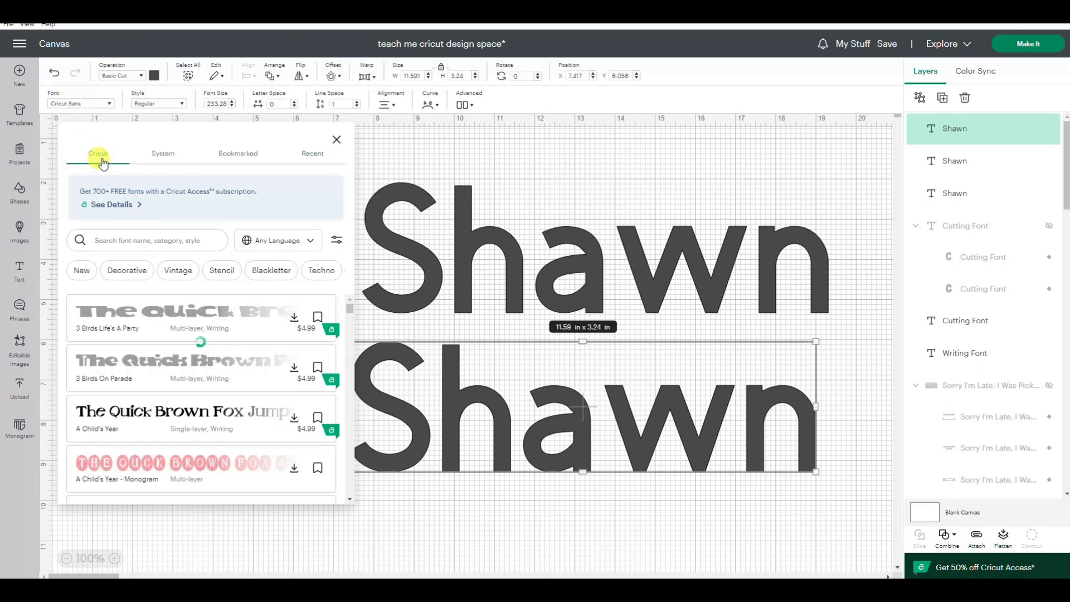
{"action": "left_click", "coordinate": [337, 242]}
{"action": "left_click", "coordinate": [281, 320]}
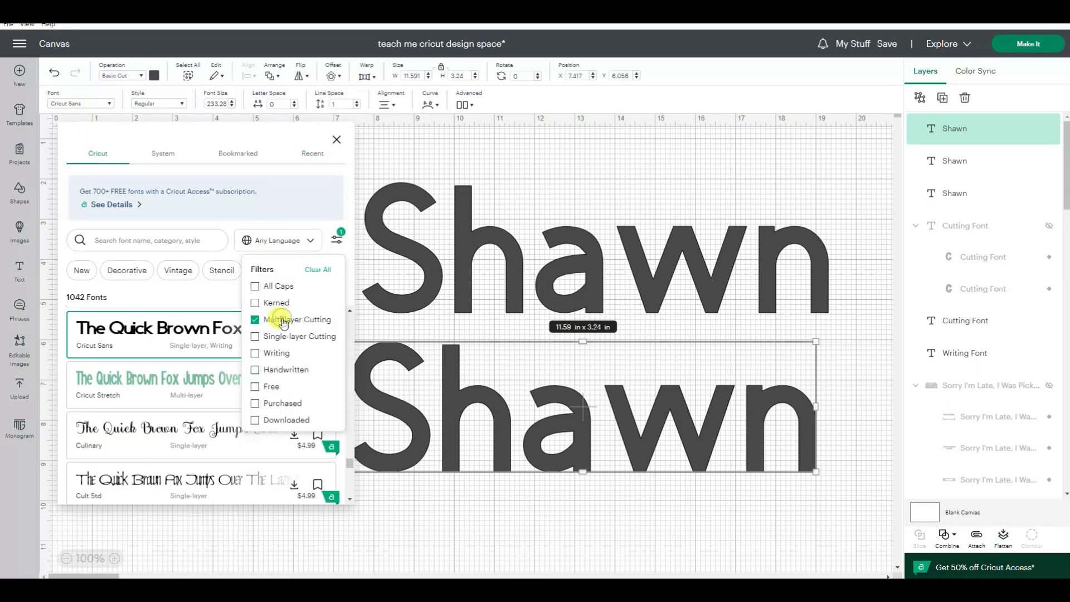
{"action": "scroll", "coordinate": [148, 399], "scroll_direction": "down", "scroll_amount": 10}
{"action": "scroll", "coordinate": [147, 392], "scroll_direction": "down", "scroll_amount": 3}
{"action": "left_click", "coordinate": [144, 366]}
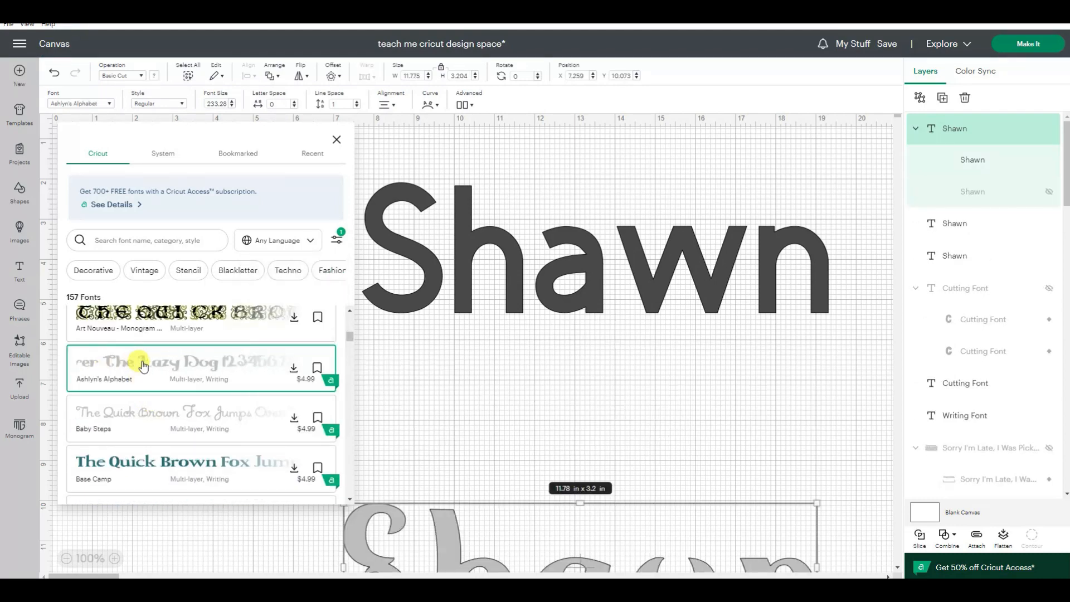
{"action": "left_click_drag", "start_coordinate": [457, 554], "coordinate": [473, 399]}
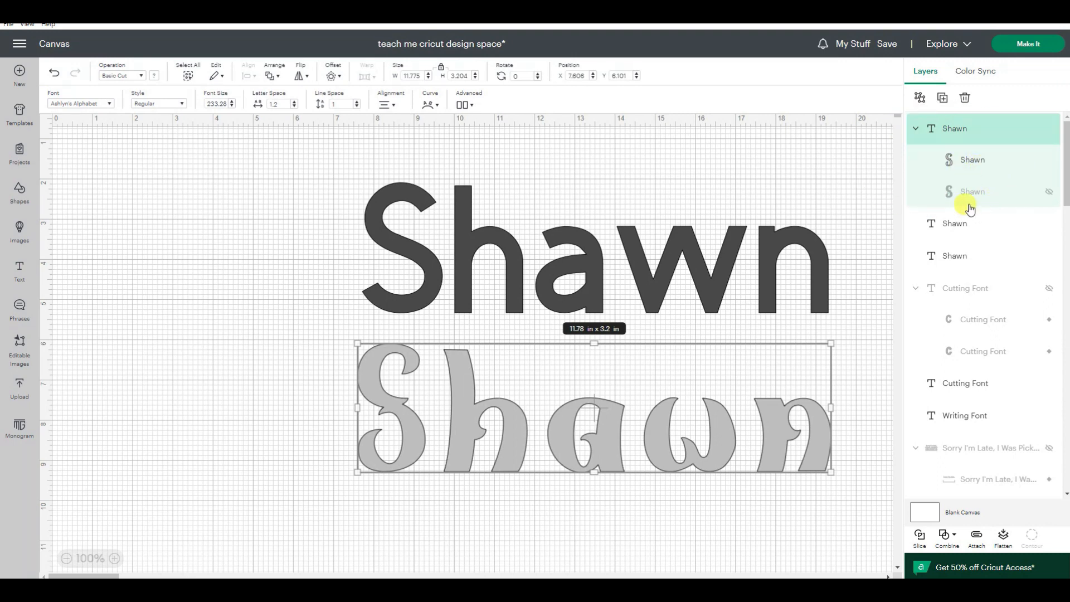
Step: Show the hidden second layer of the Ashlyn's Alphabet name and select that layer
{"action": "left_click", "coordinate": [1049, 193]}
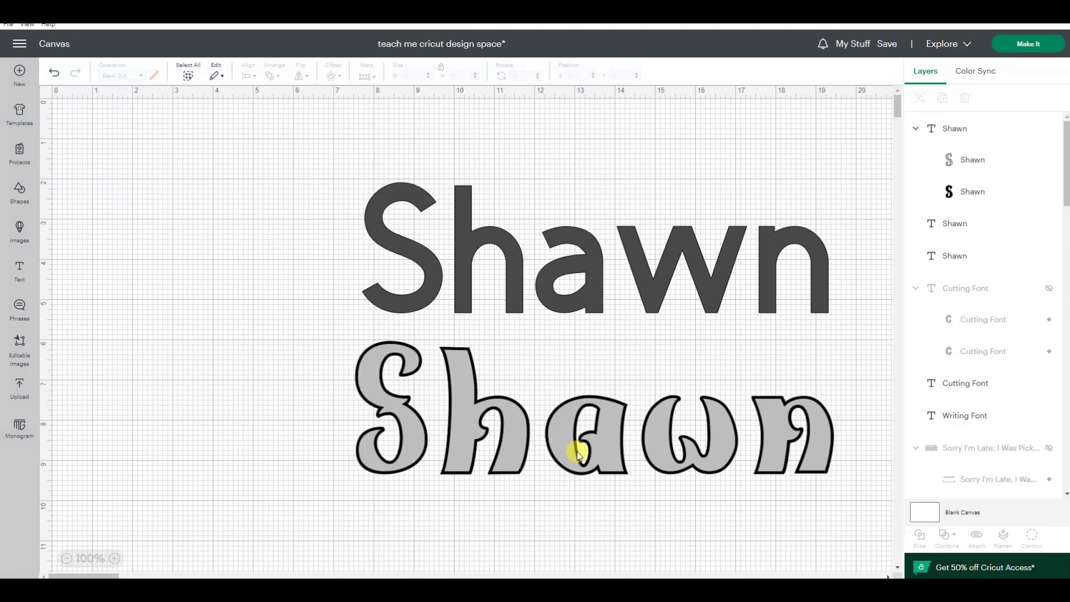
{"action": "left_click", "coordinate": [954, 195]}
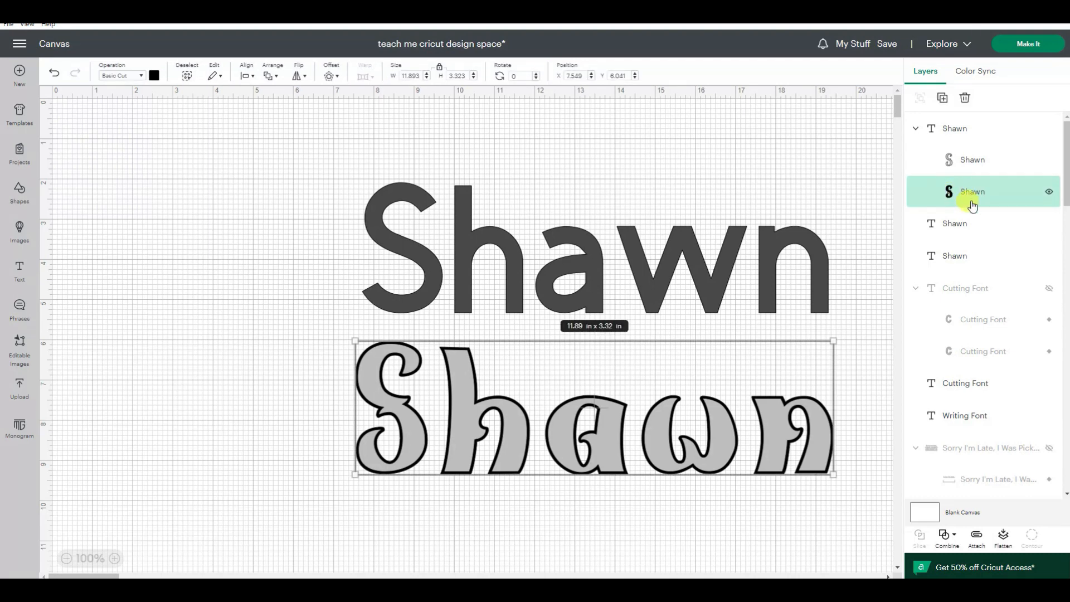
Step: Color the bottom outline layer of the Ashlyn's Alphabet name teal and its top layer pink from the material colors
{"action": "left_click", "coordinate": [154, 76]}
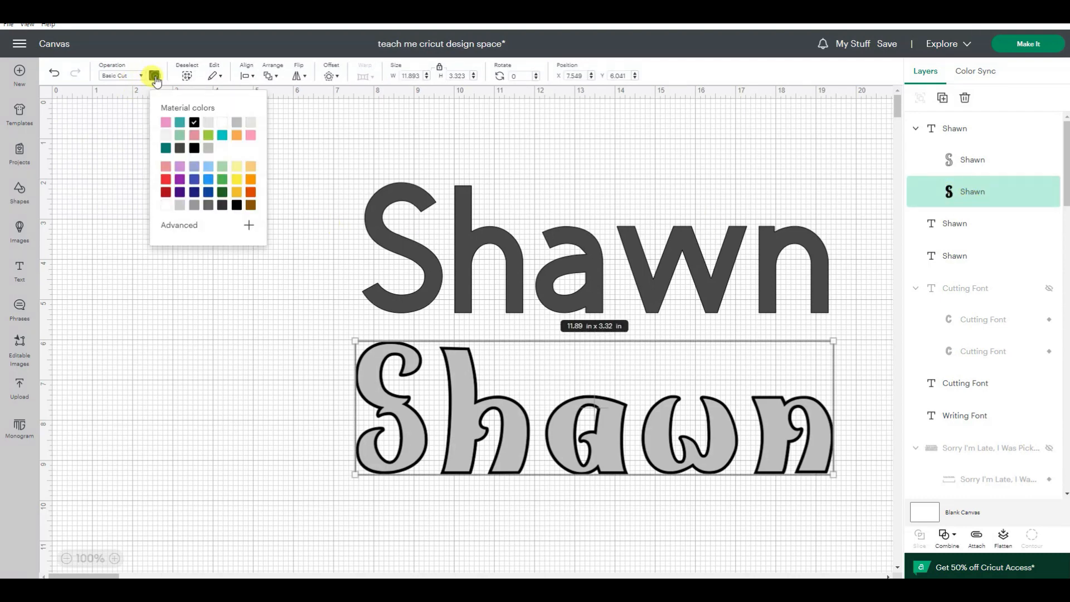
{"action": "left_click", "coordinate": [179, 123]}
{"action": "left_click", "coordinate": [615, 195]}
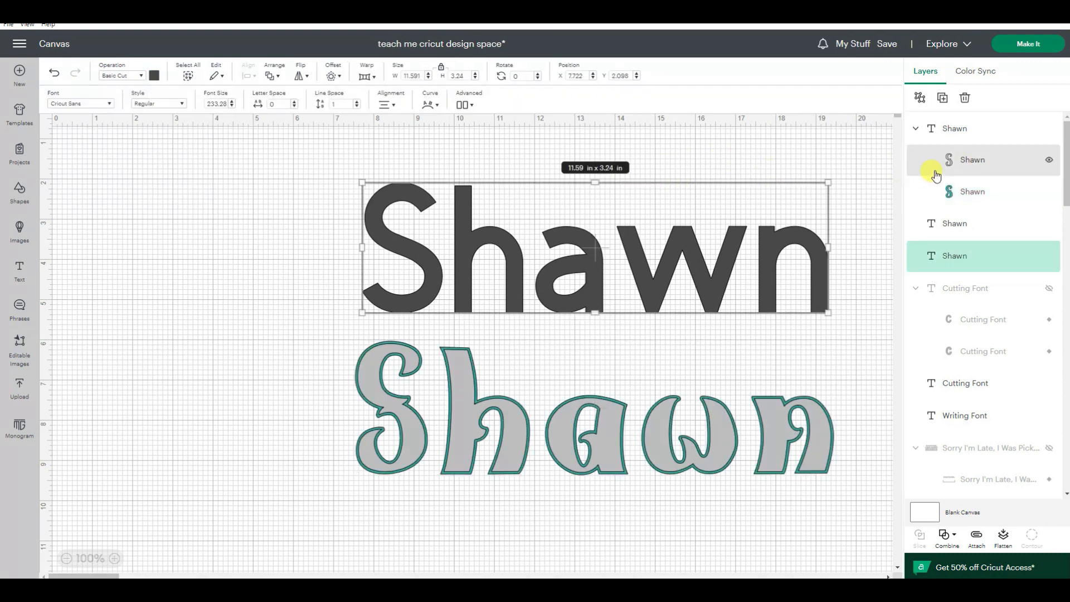
{"action": "left_click", "coordinate": [973, 162]}
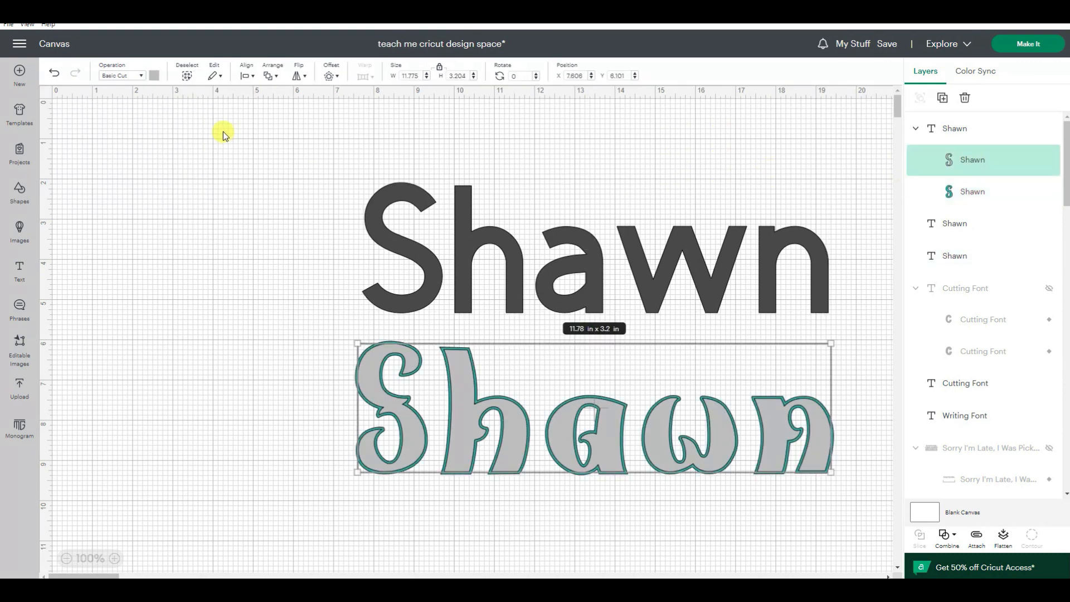
{"action": "left_click", "coordinate": [155, 76]}
{"action": "left_click", "coordinate": [166, 124]}
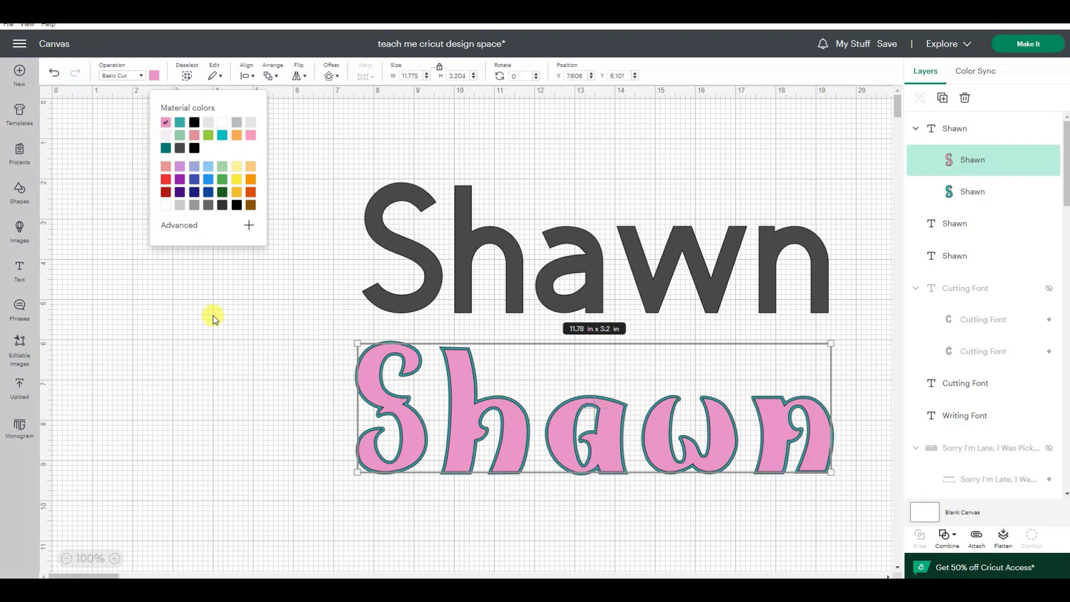
{"action": "left_click", "coordinate": [205, 383]}
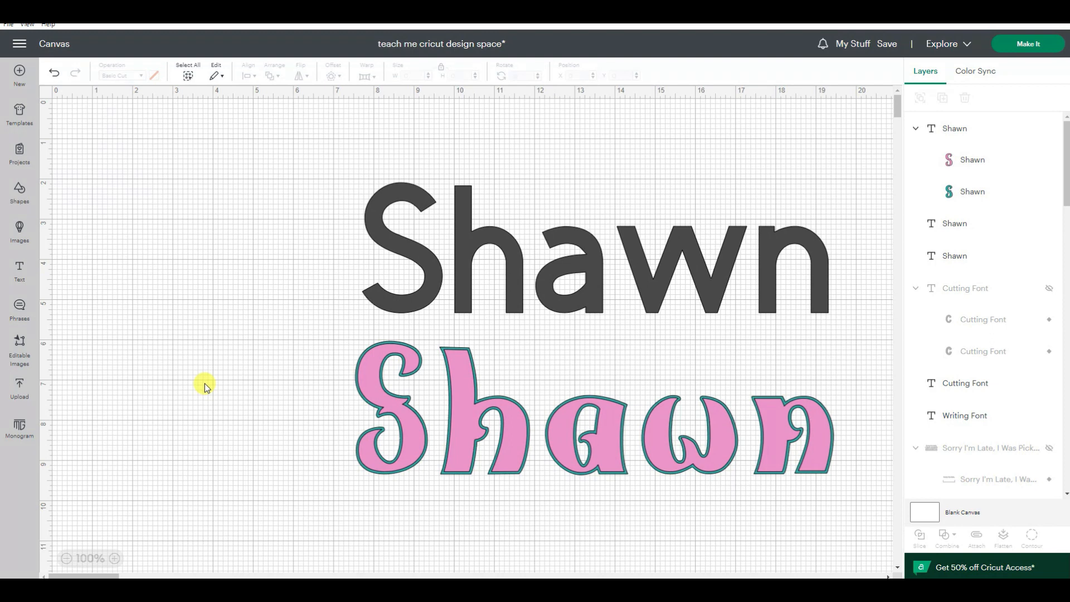
Step: Ungroup the two layers of the Ashlyn's Alphabet name and clear the selection
{"action": "left_click_drag", "start_coordinate": [205, 384], "coordinate": [633, 521]}
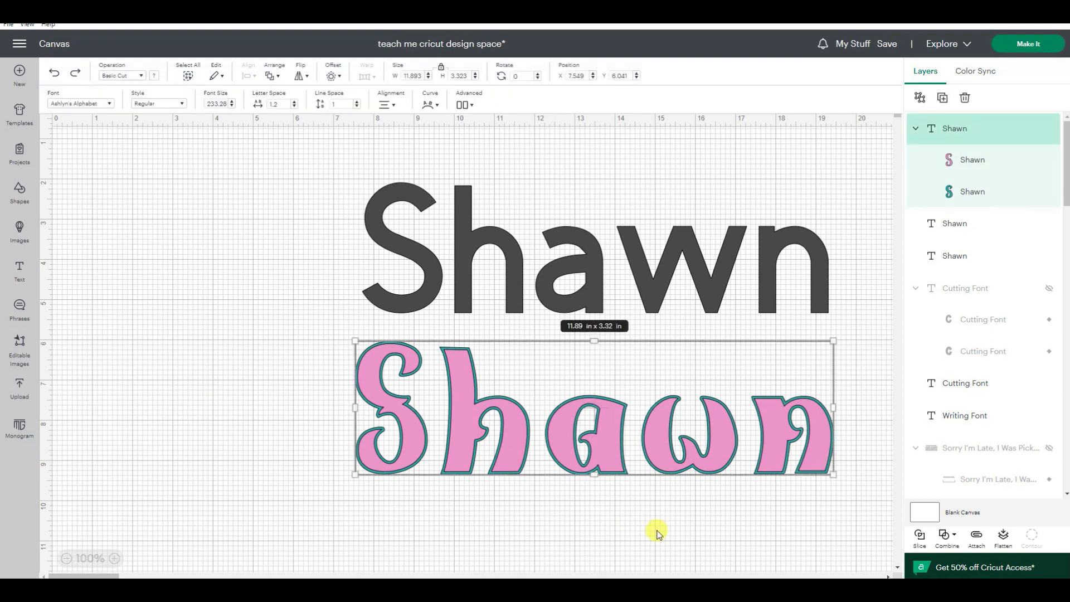
{"action": "left_click", "coordinate": [919, 98]}
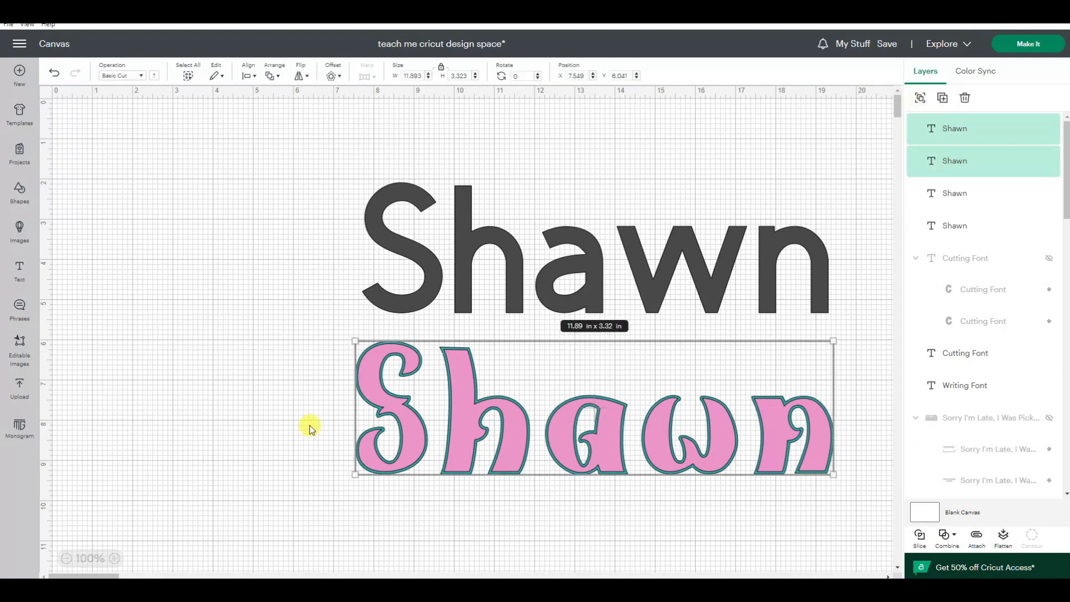
{"action": "left_click", "coordinate": [192, 390]}
Step: Subtract the pink layer of the lower name from the teal layer, and undo back to the grouped two-layer name
{"action": "left_click_drag", "start_coordinate": [310, 332], "coordinate": [881, 515]}
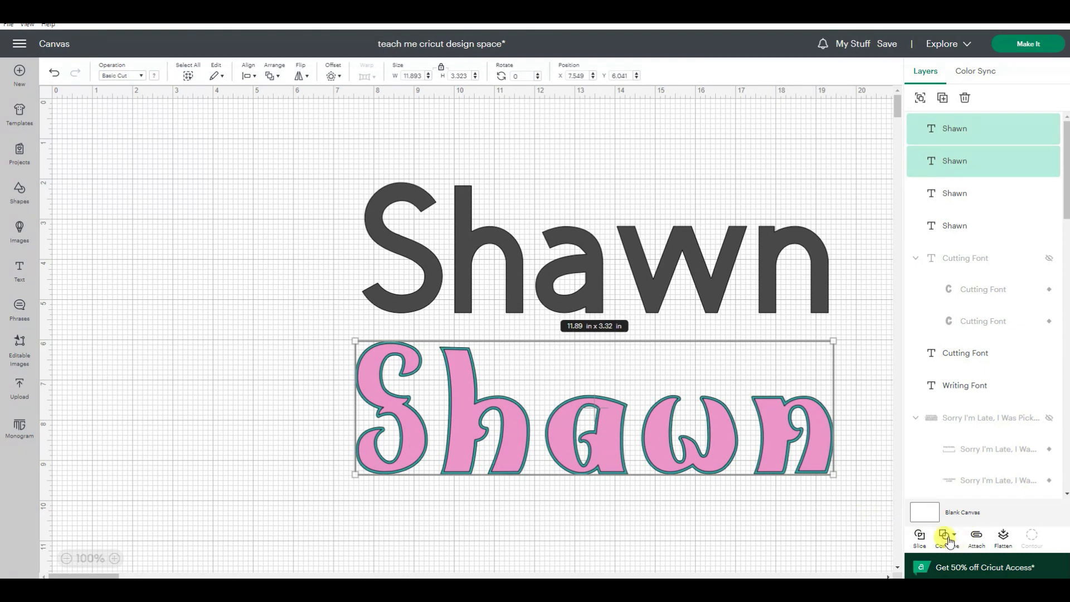
{"action": "left_click", "coordinate": [945, 537]}
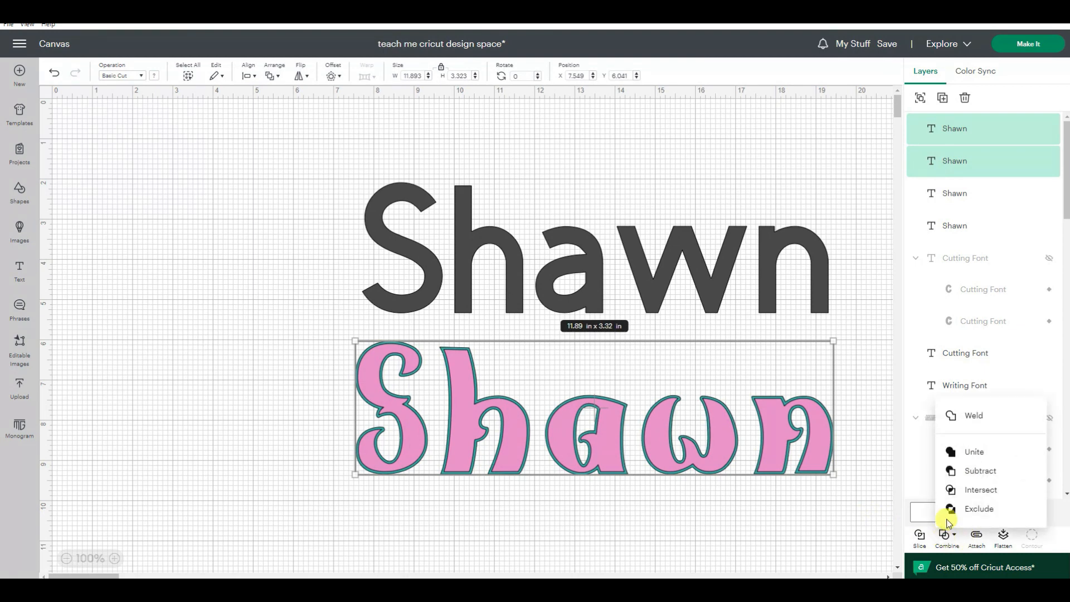
{"action": "left_click", "coordinate": [957, 472]}
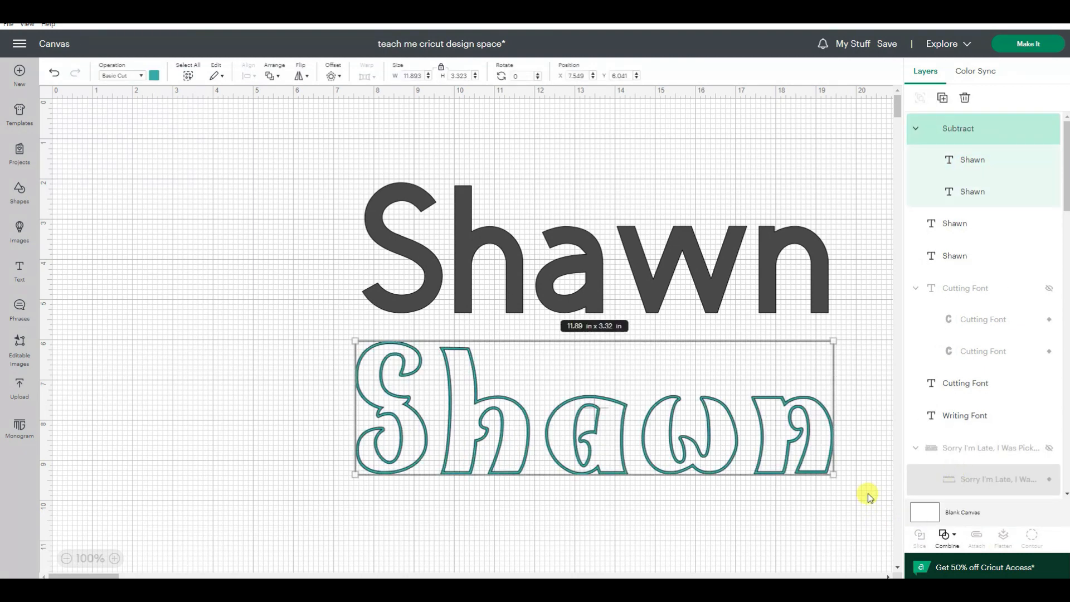
{"action": "left_click", "coordinate": [497, 522]}
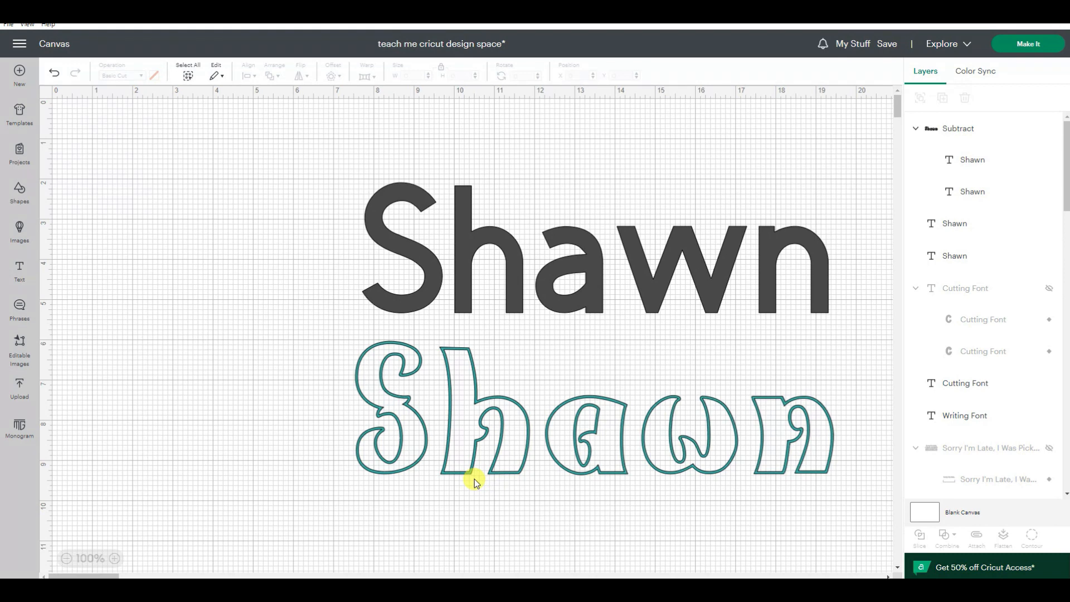
{"action": "left_click", "coordinate": [54, 73]}
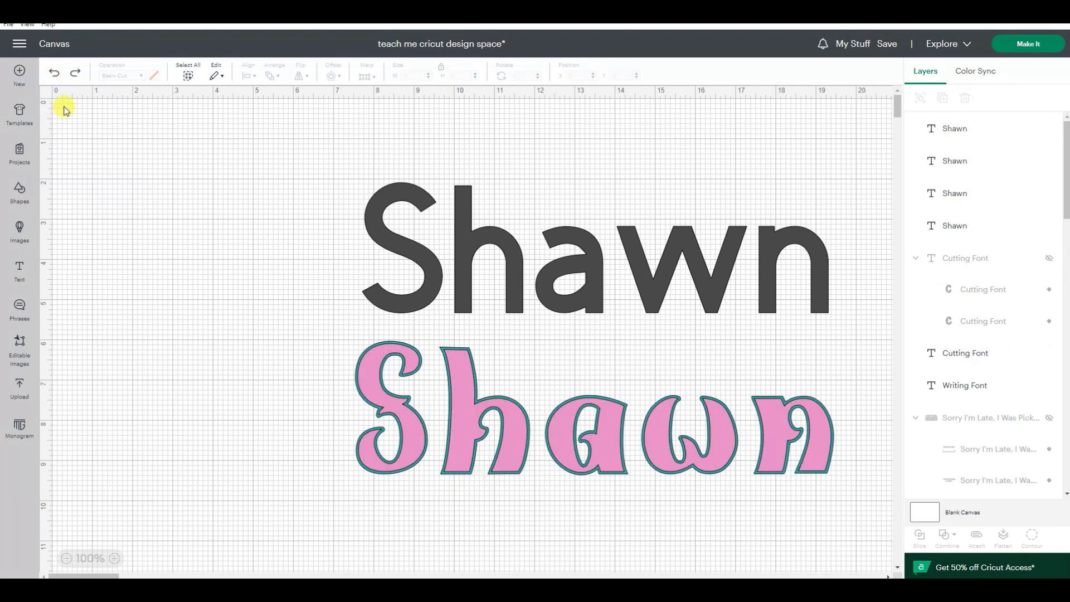
Step: Compare the layers of the upper and lower names, hiding and showing the lower name's pink and teal layers one at a time
{"action": "left_click", "coordinate": [574, 239]}
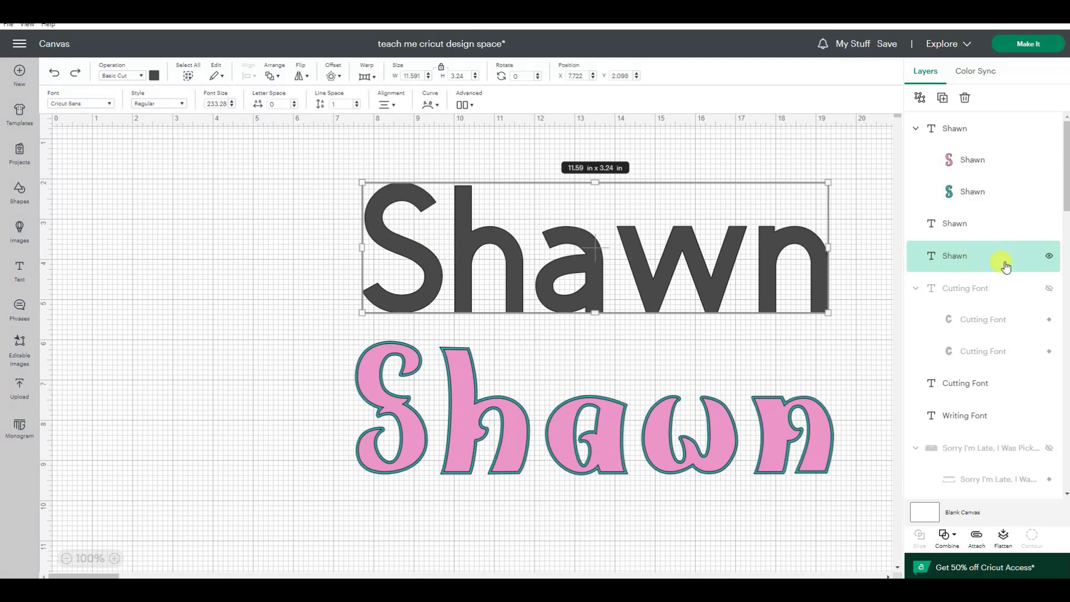
{"action": "left_click", "coordinate": [603, 452]}
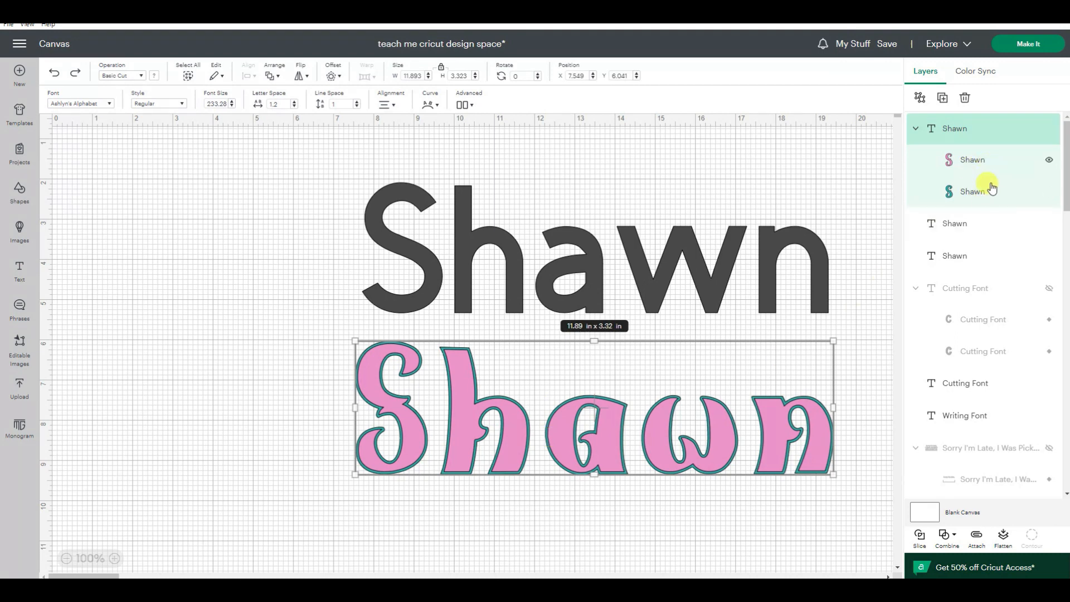
{"action": "left_click", "coordinate": [1048, 161]}
{"action": "left_click", "coordinate": [1048, 161]}
{"action": "left_click", "coordinate": [1050, 194]}
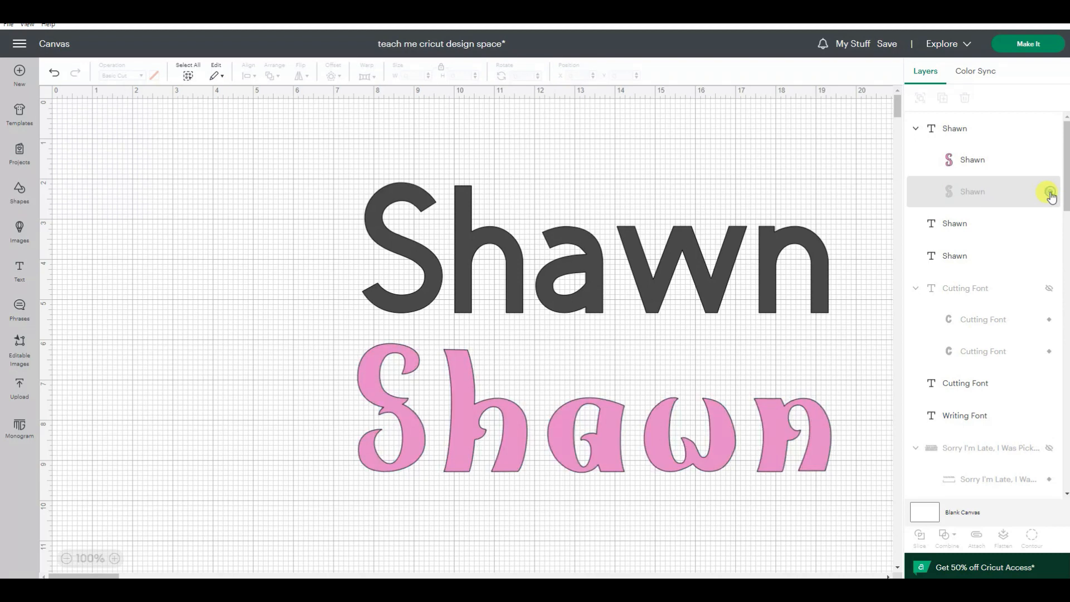
{"action": "left_click", "coordinate": [1049, 194]}
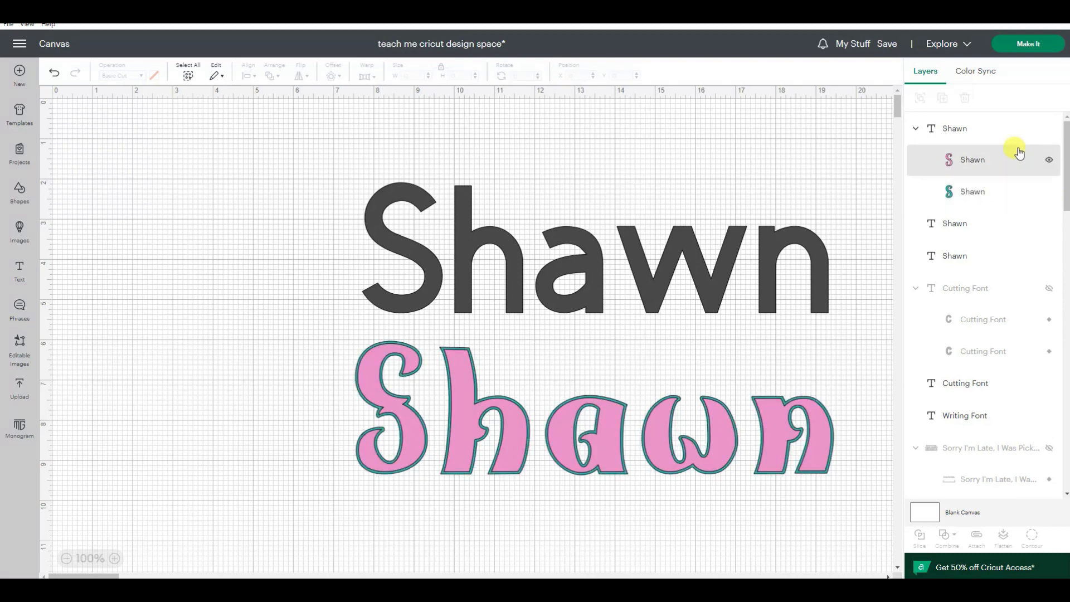